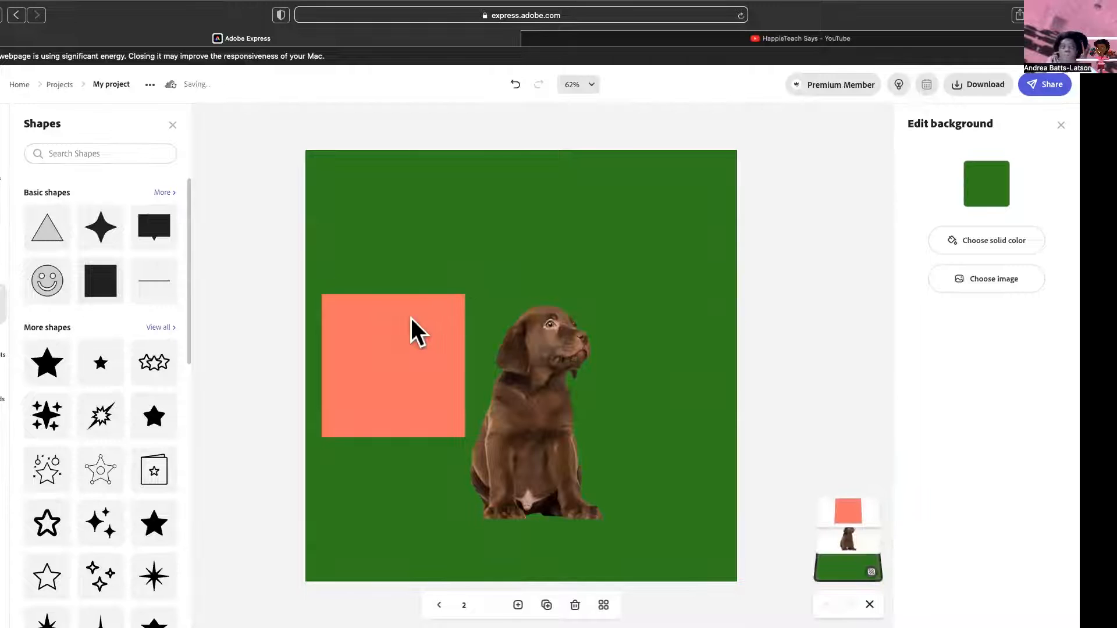
- Move the coral square to the upper-left area of the canvas and give it a bright blue border
left_click_drag(411, 318, 416, 201)
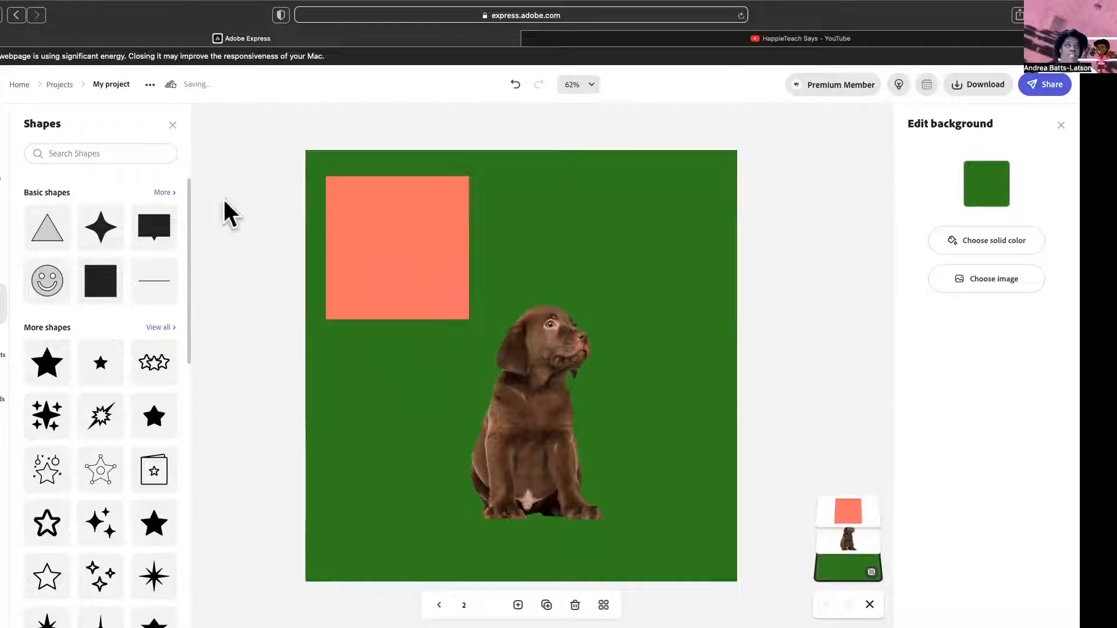
left_click(446, 223)
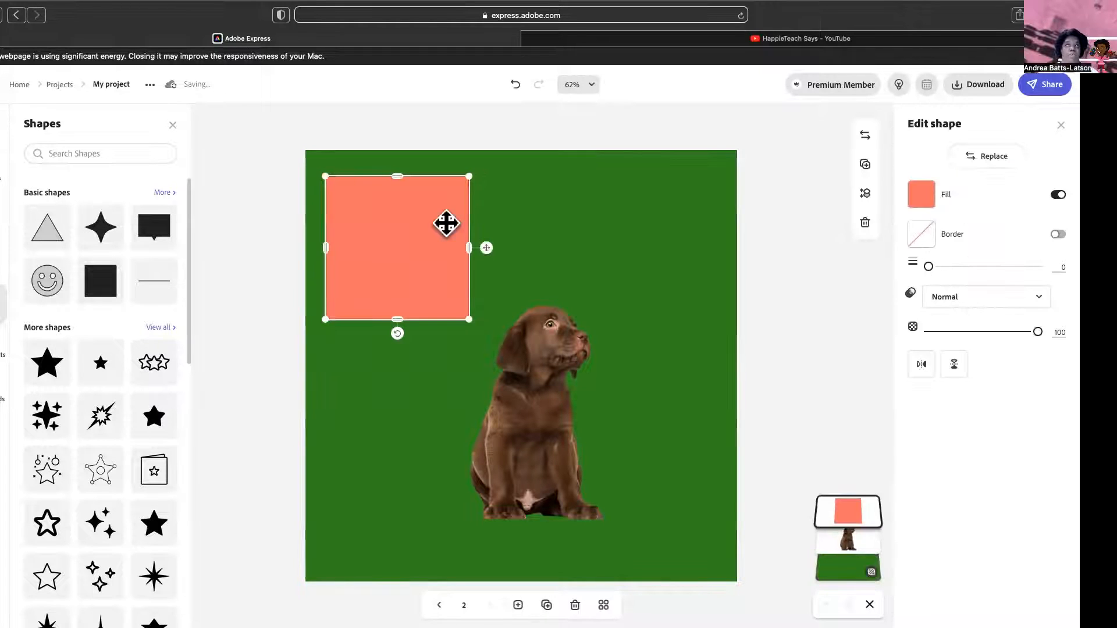
left_click(1053, 234)
left_click(928, 238)
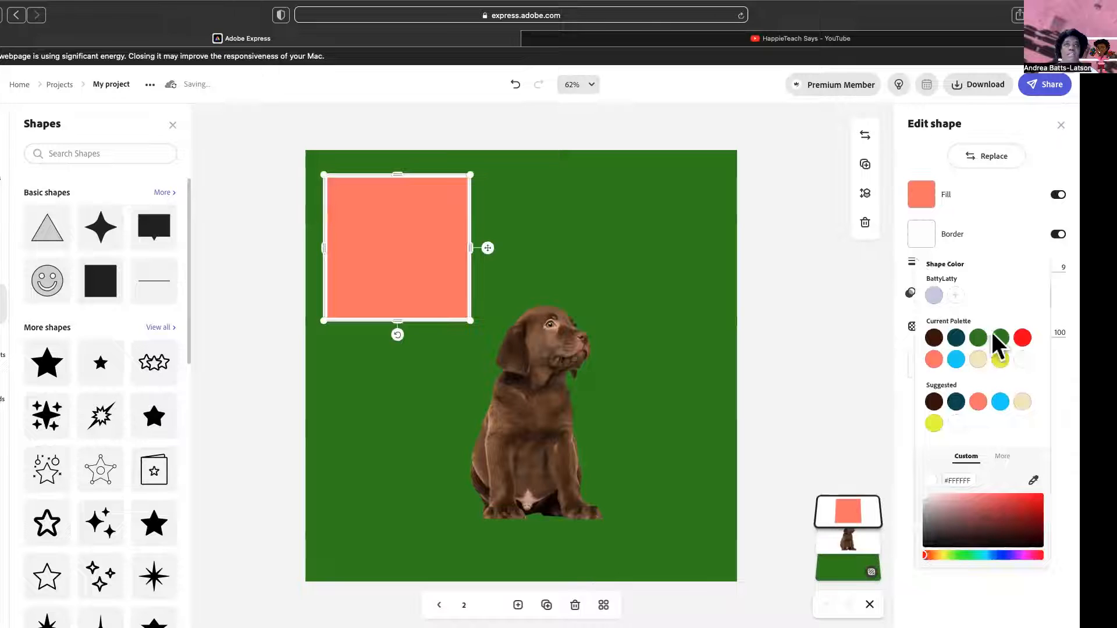
left_click(980, 360)
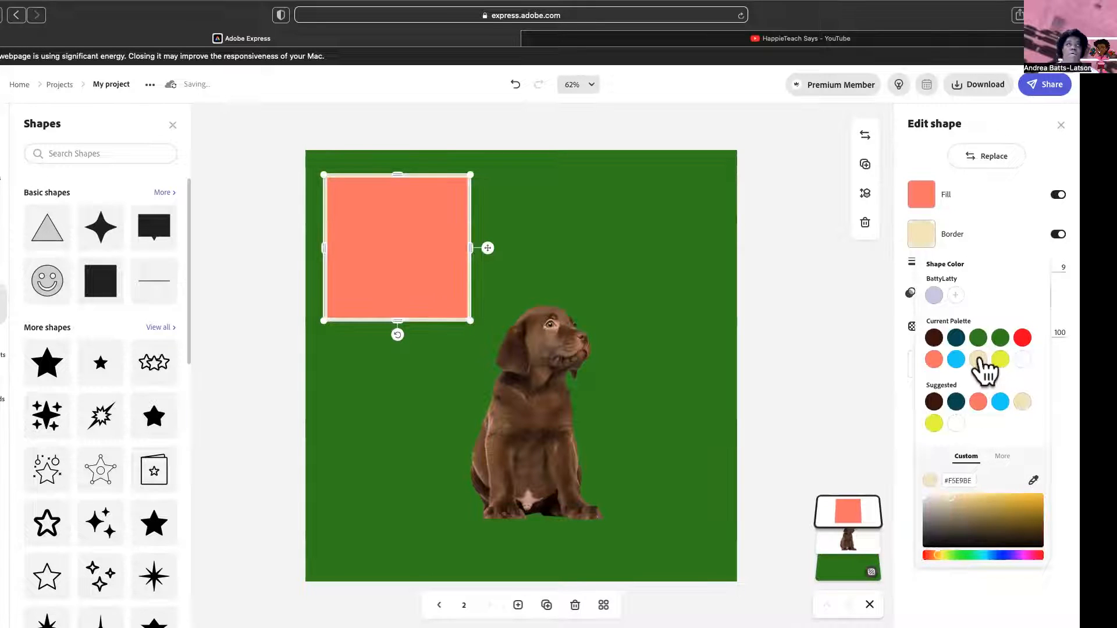
left_click(1000, 360)
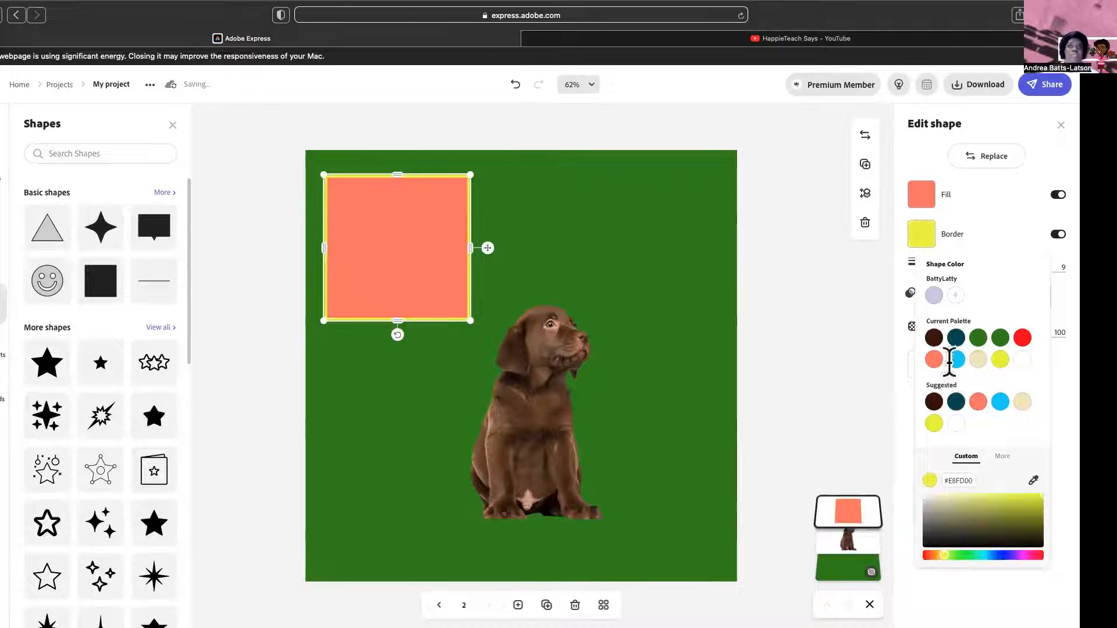
left_click(955, 360)
left_click(543, 229)
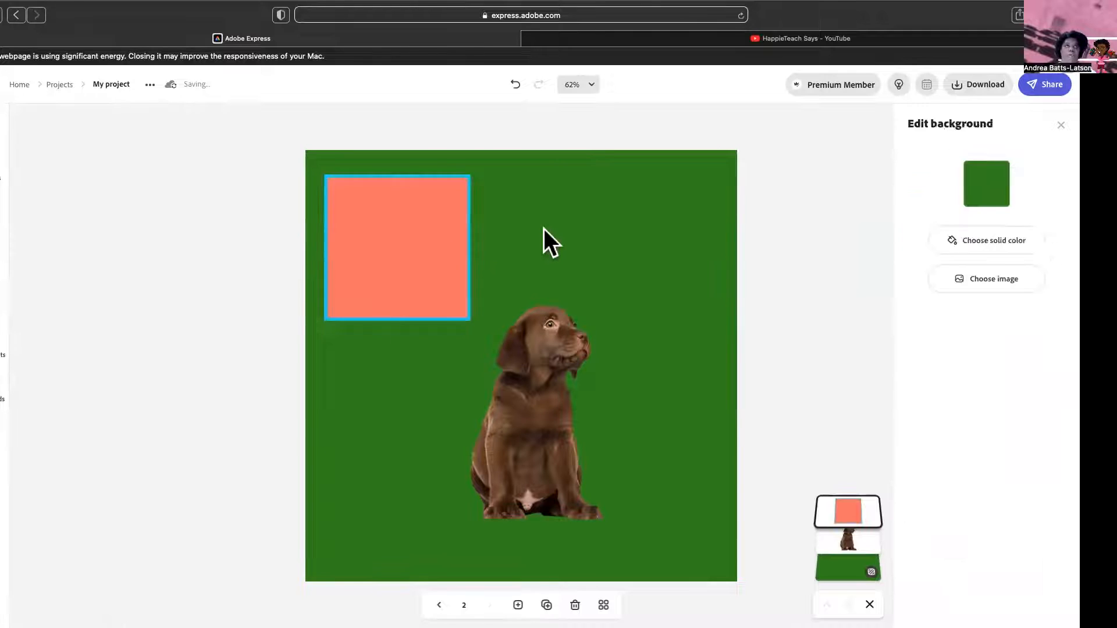
left_click(363, 235)
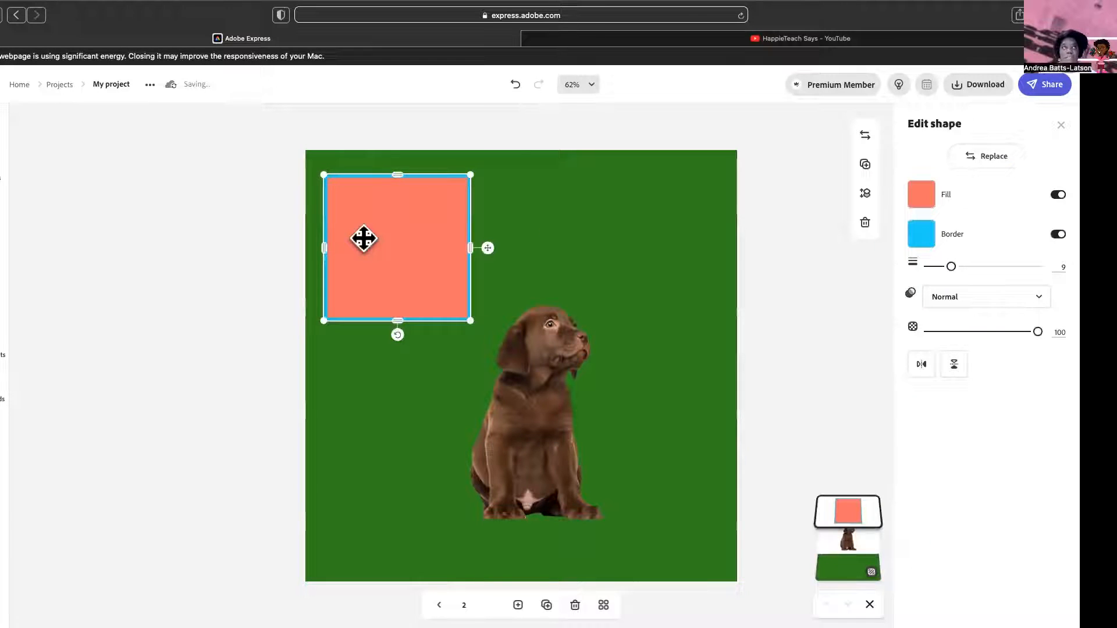
left_click(318, 358)
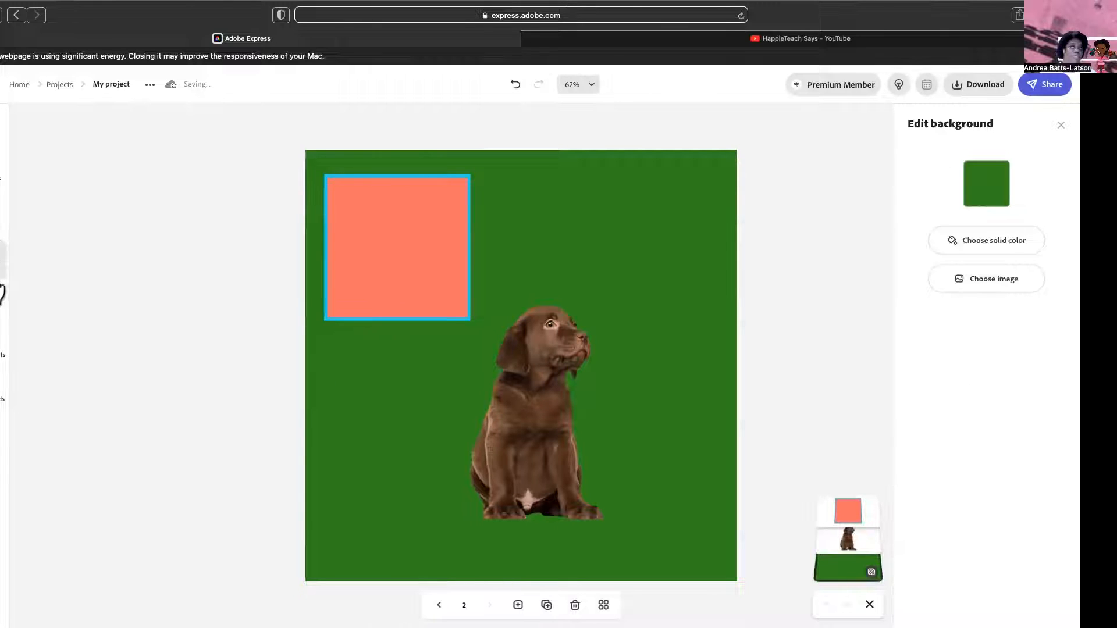
- Add the four-pointed star from the basic shapes to the design
left_click(2, 307)
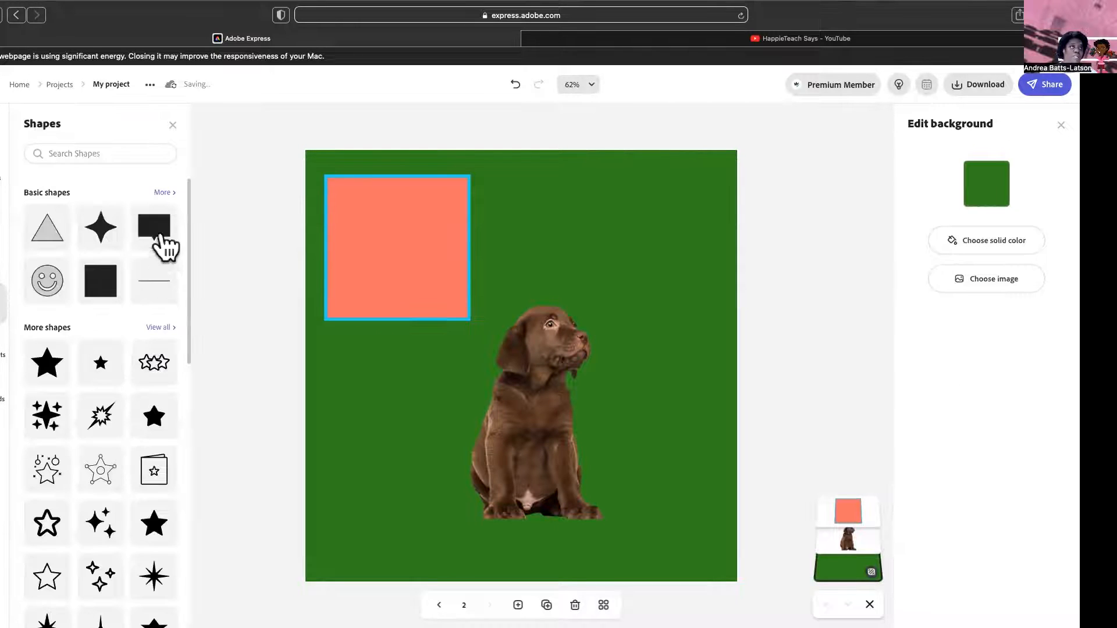
left_click(105, 233)
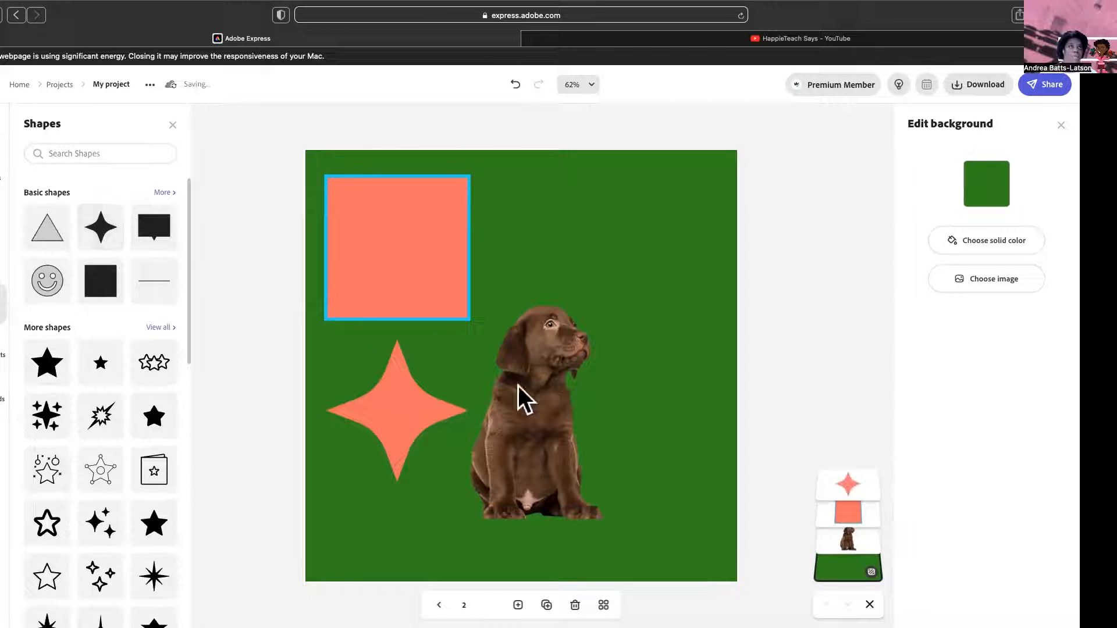
left_click(386, 412)
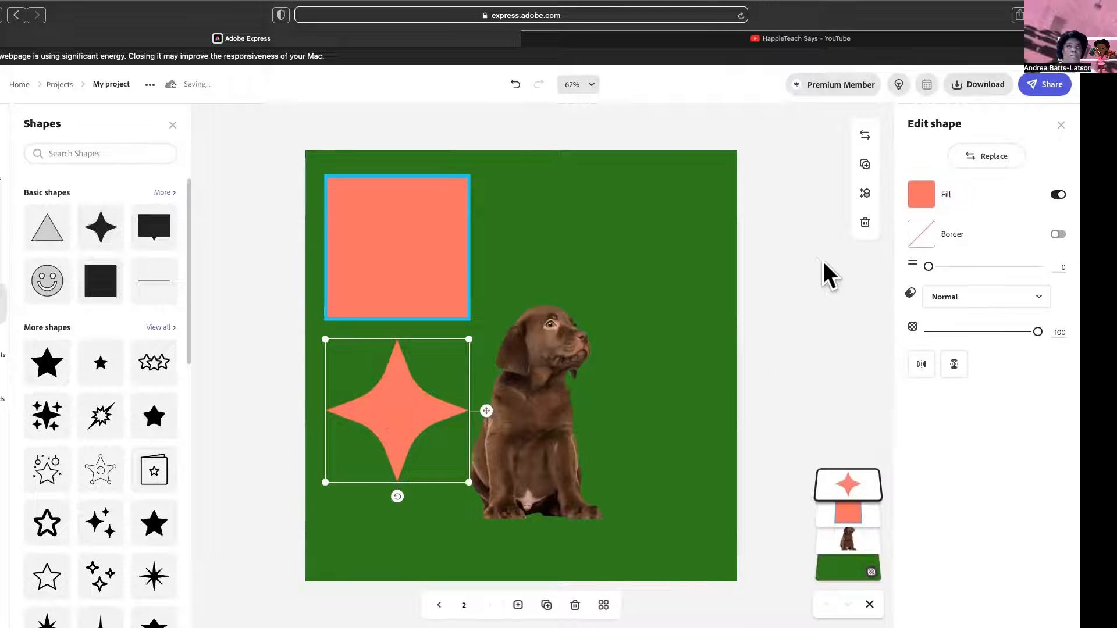
left_click(233, 340)
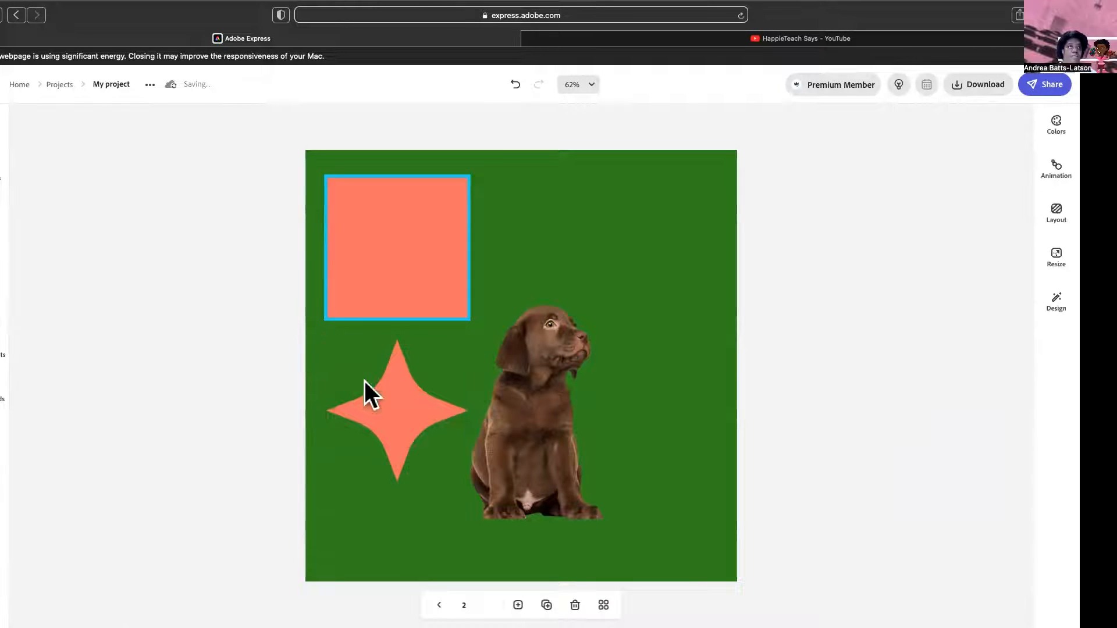
left_click(419, 399)
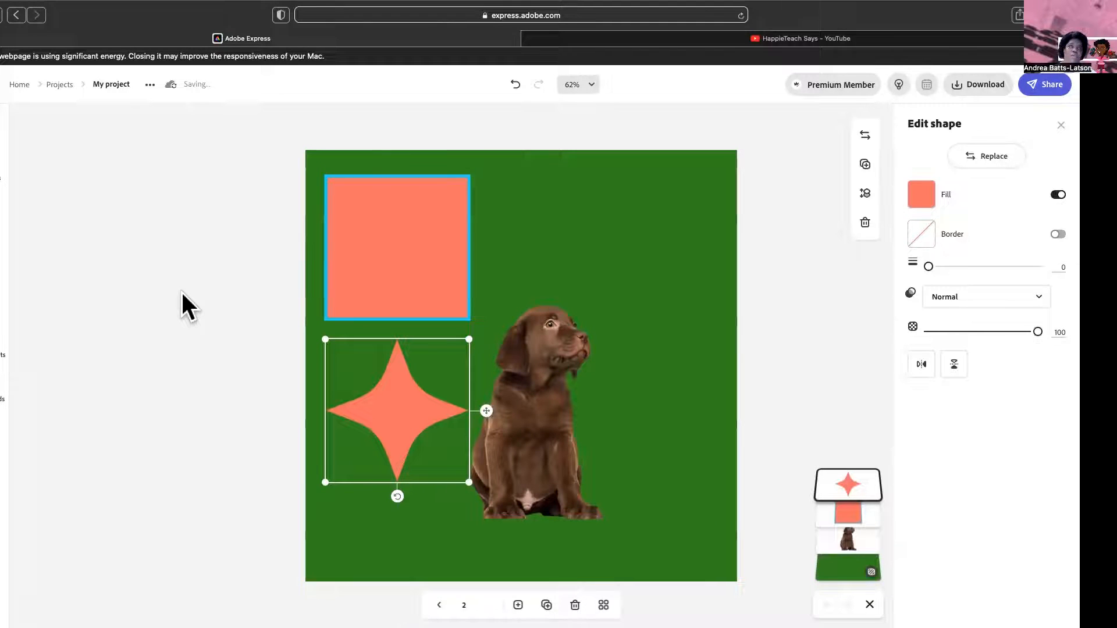
- Search the shapes for "puppy" and add the solid walking puppy with floppy ears and a raised tail
left_click(9, 294)
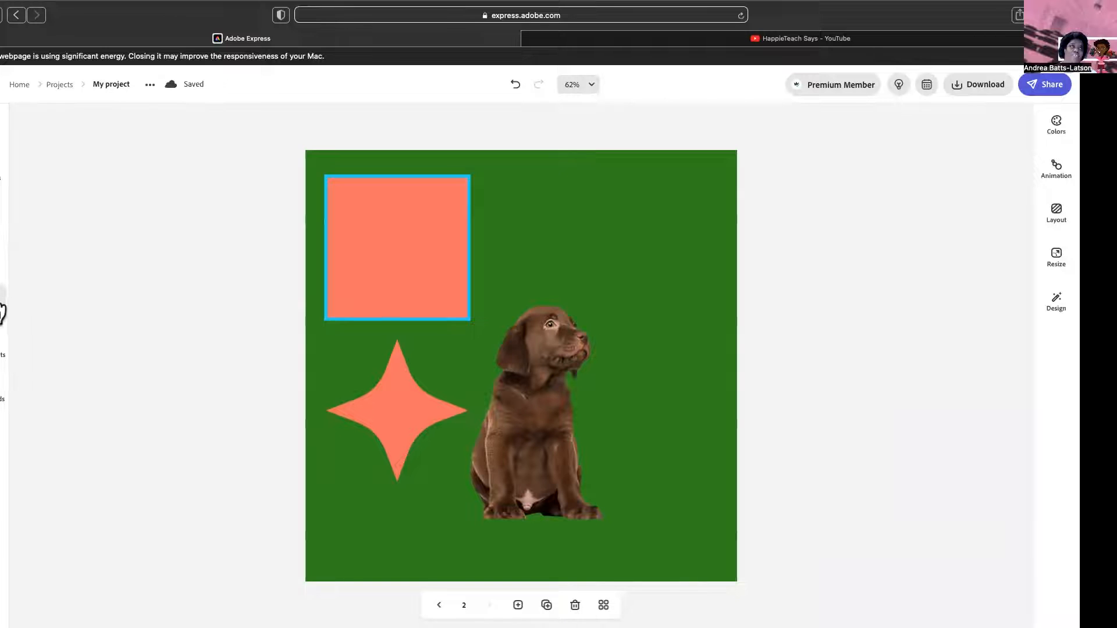
left_click(3, 309)
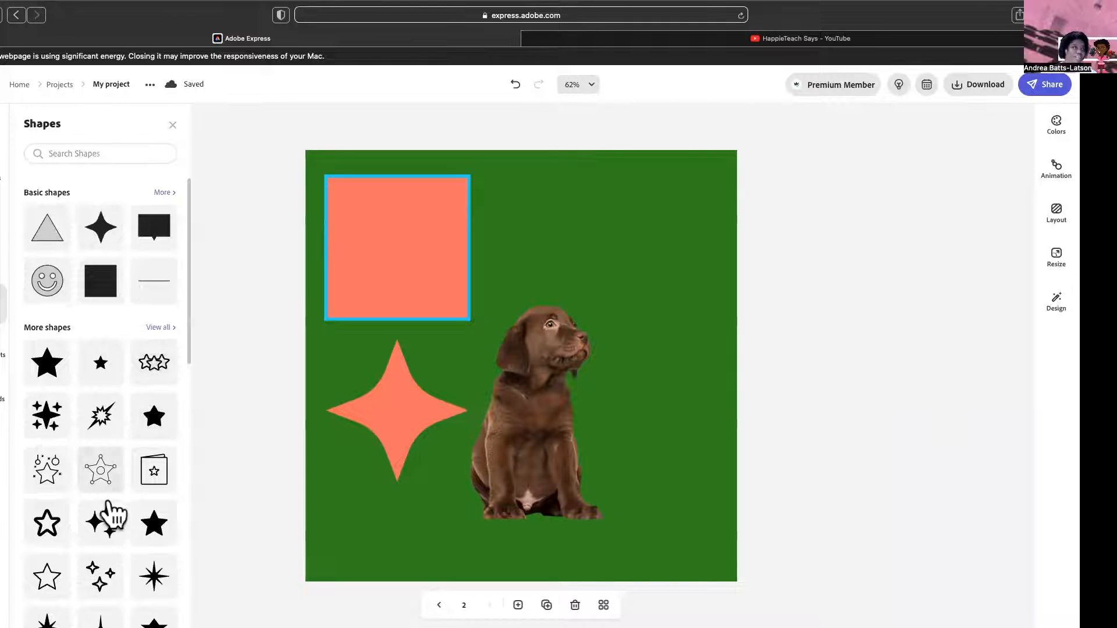
left_click(60, 153)
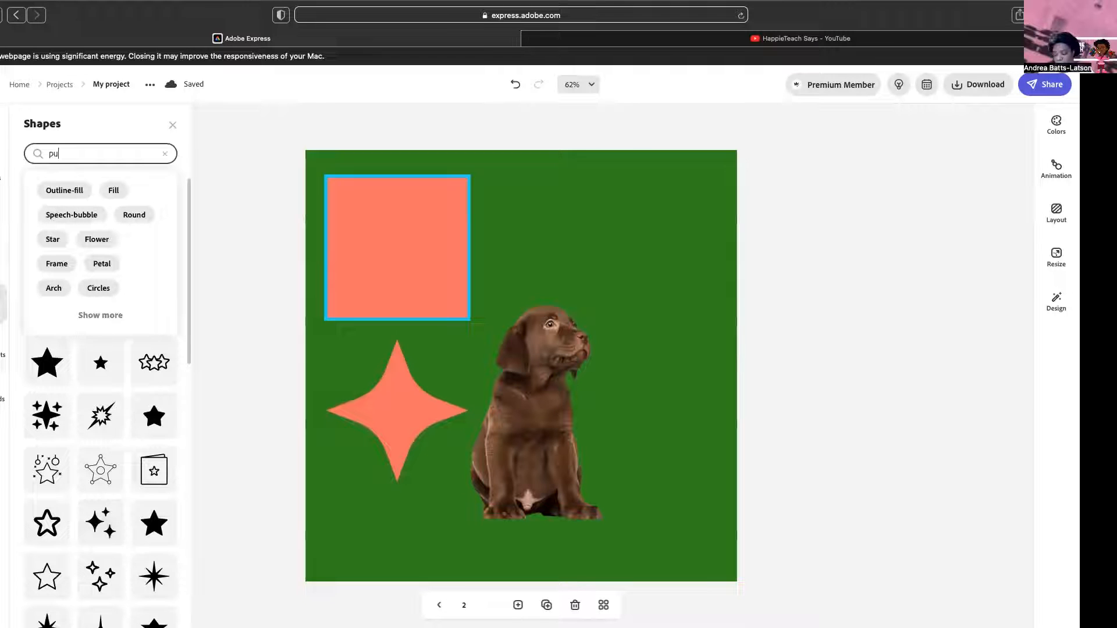
type("puppy")
key("Return")
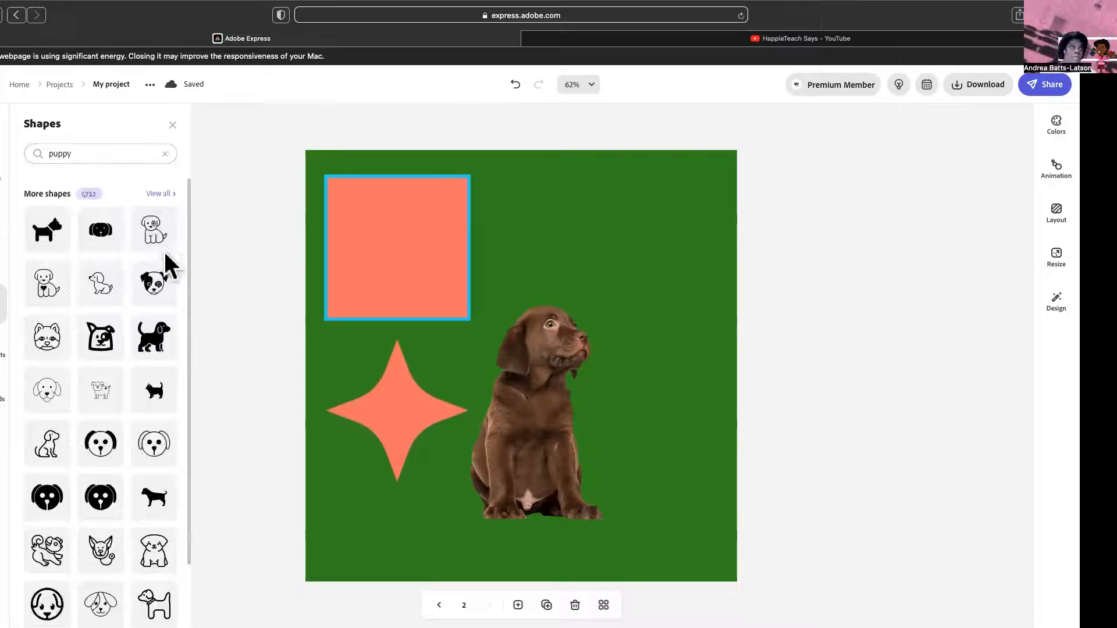
left_click(152, 354)
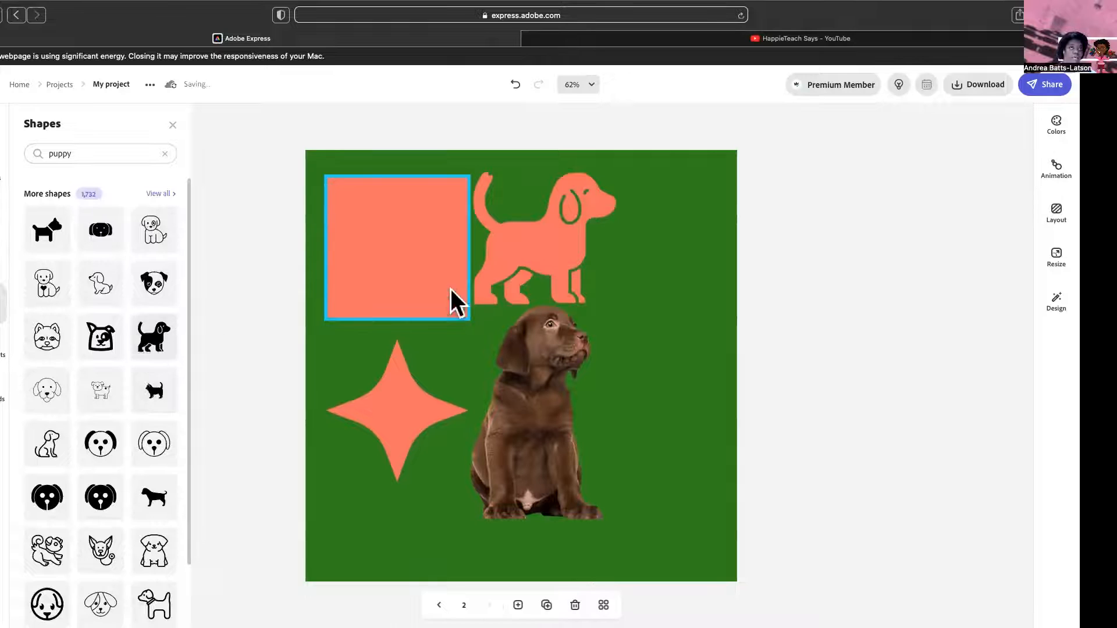
left_click(511, 273)
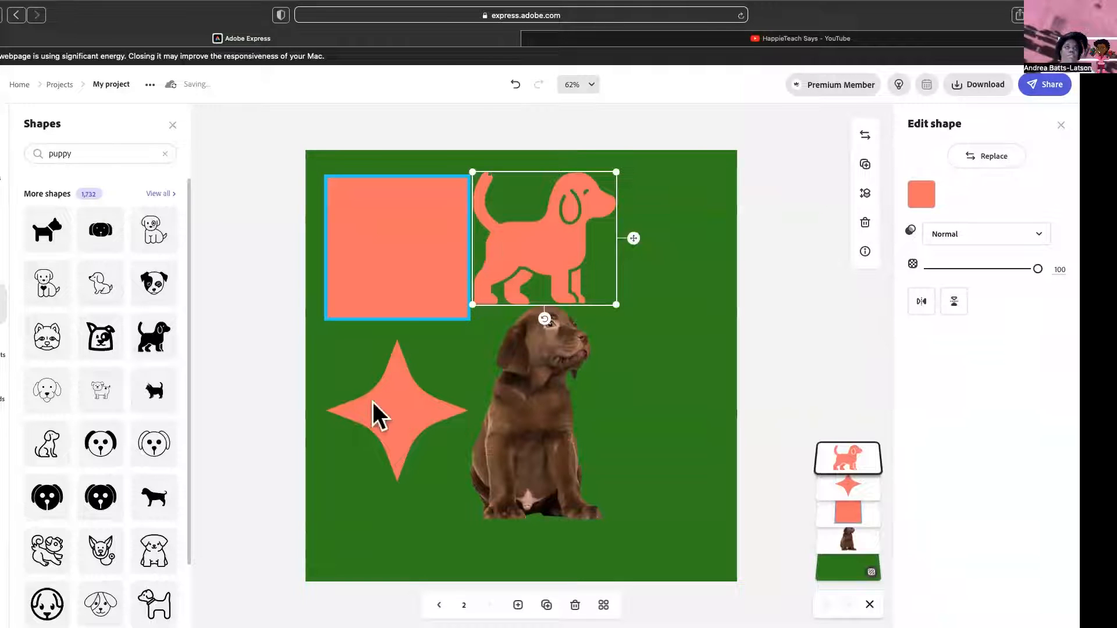
- Delete the four-pointed star and move the puppy shape to the upper-right area of the canvas
left_click(393, 264)
left_click(393, 407)
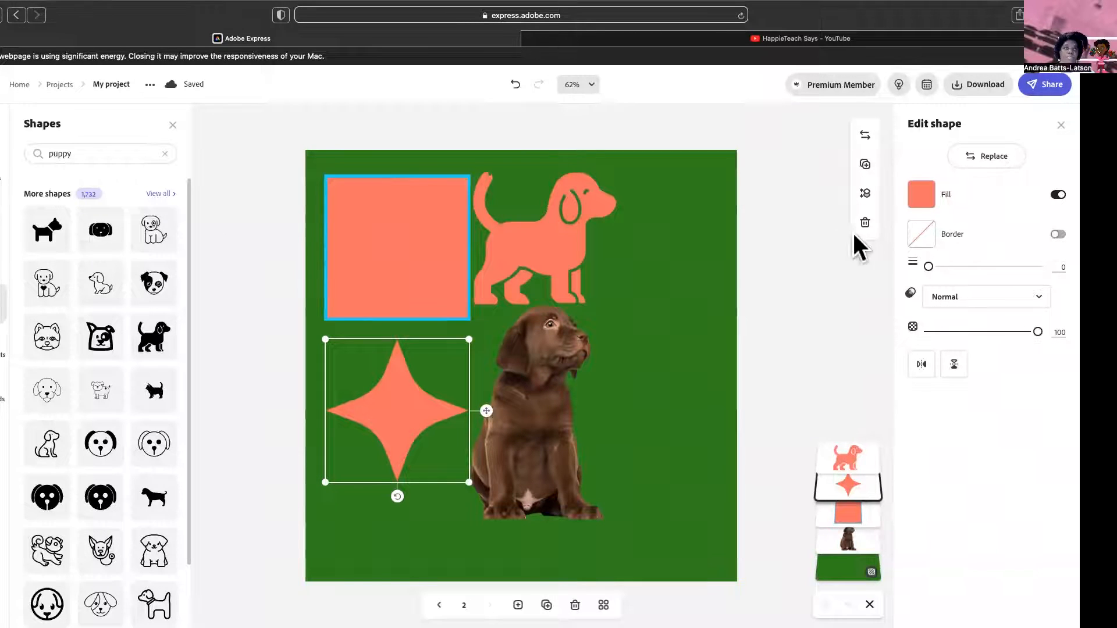
left_click(571, 222)
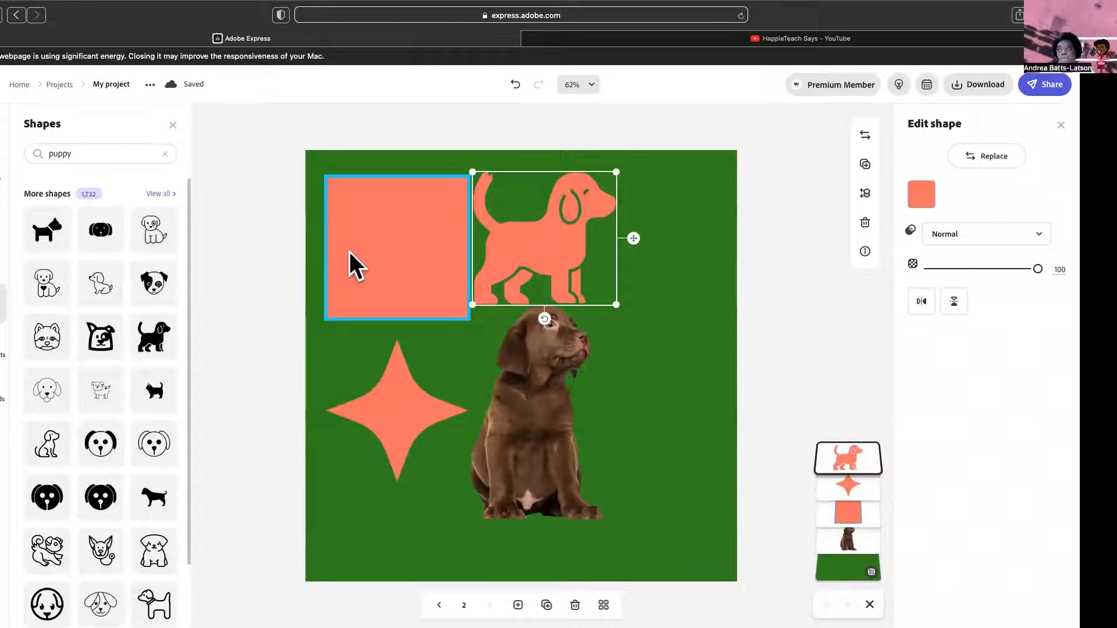
left_click(395, 453)
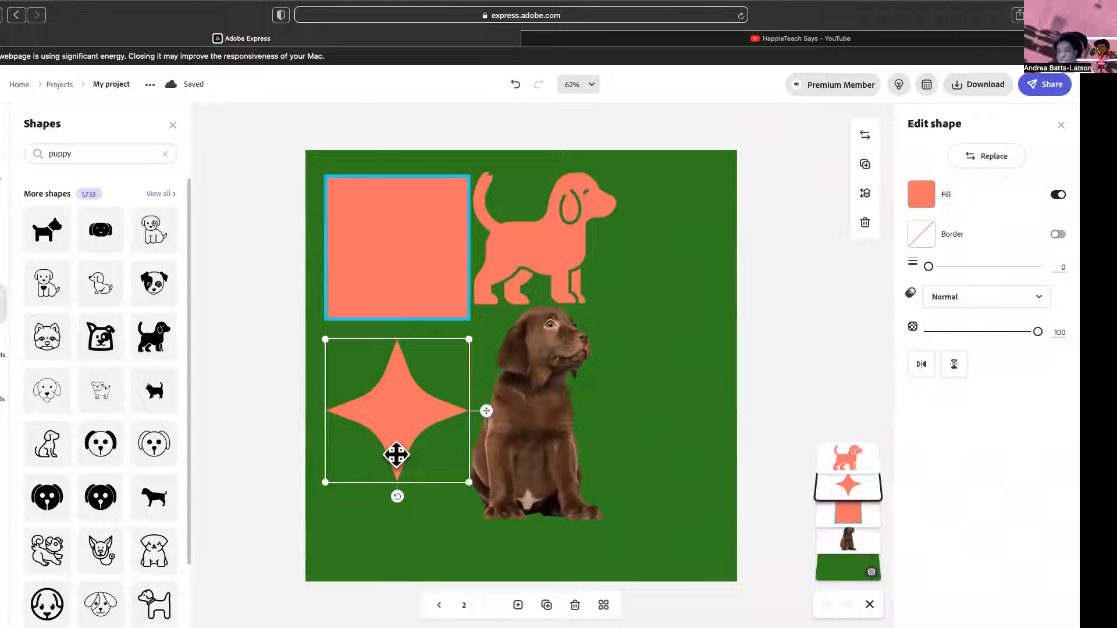
key("Delete")
left_click_drag(532, 242, 616, 234)
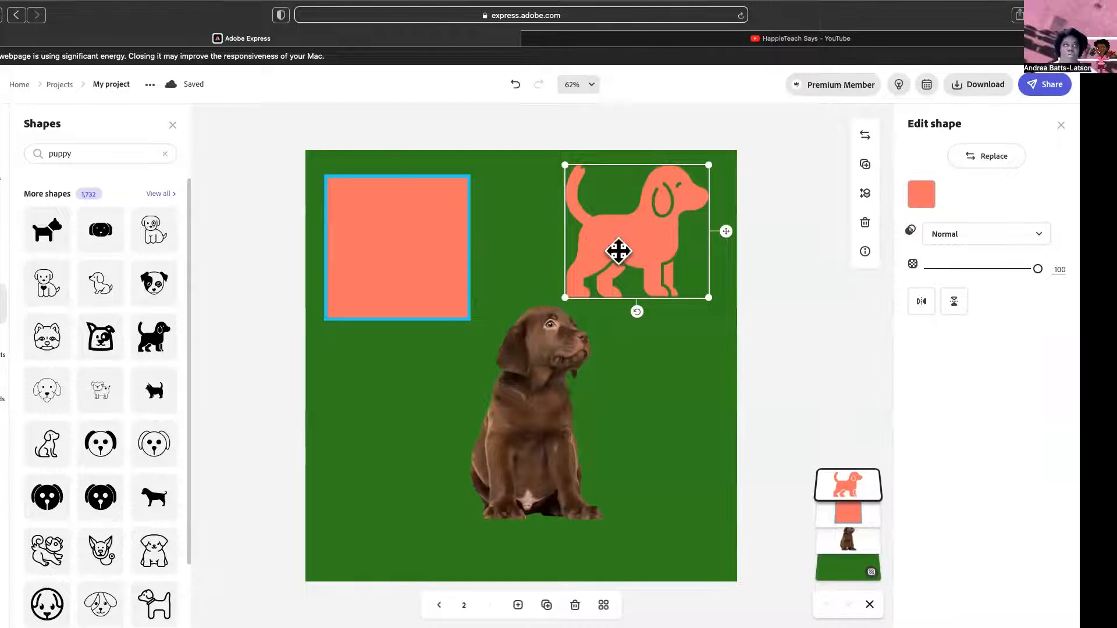
mouse_move(626, 244)
left_mouse_down()
mouse_move(627, 276)
mouse_move(355, 492)
mouse_move(392, 501)
mouse_move(402, 473)
mouse_move(617, 270)
mouse_move(628, 242)
left_mouse_up()
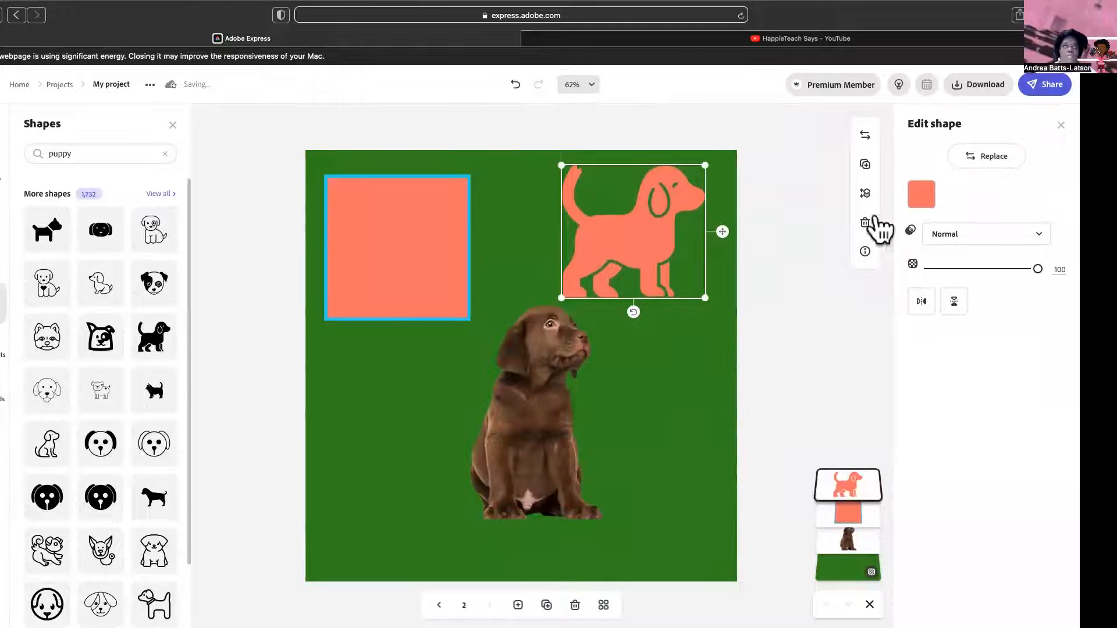
- Duplicate the coral puppy shape as a dark brown copy aligned exactly over the original
left_click(865, 166)
left_click(923, 198)
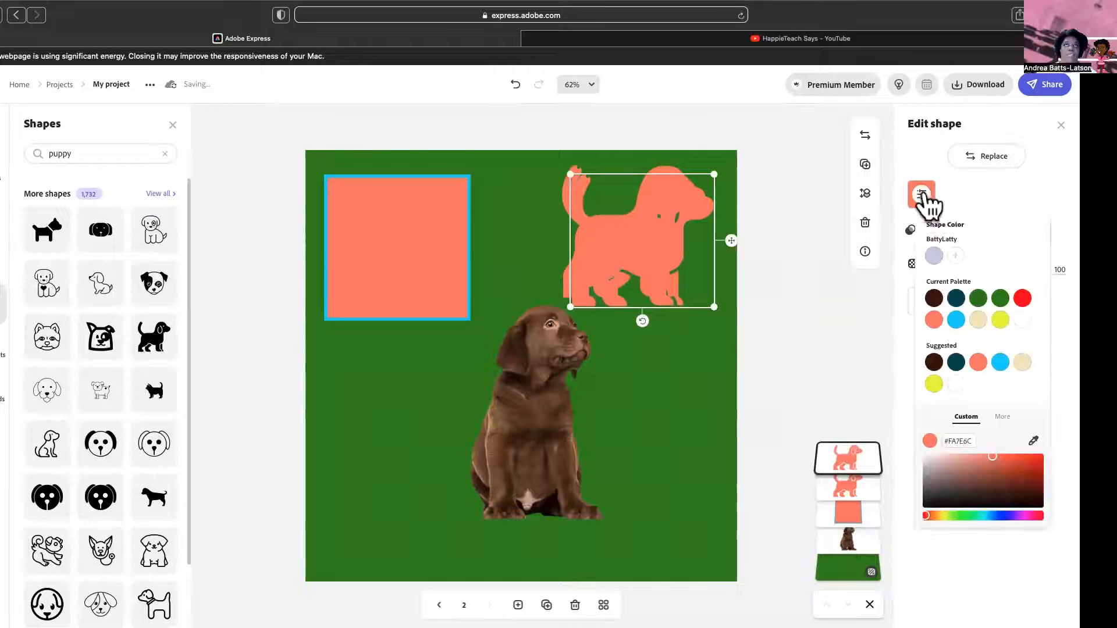
left_click(934, 299)
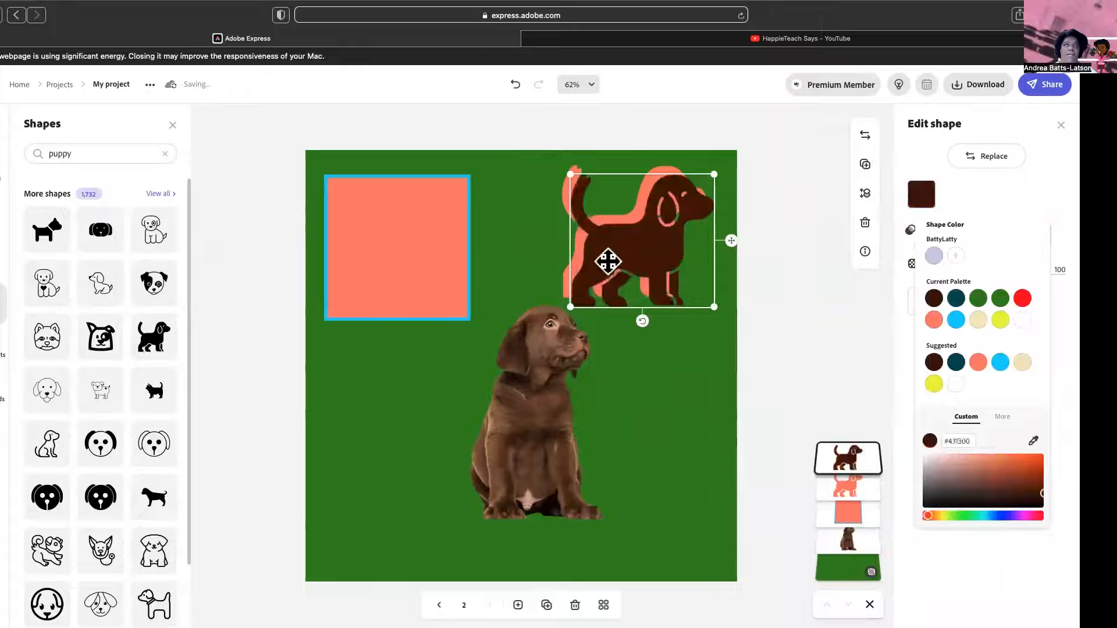
left_click_drag(623, 255, 610, 242)
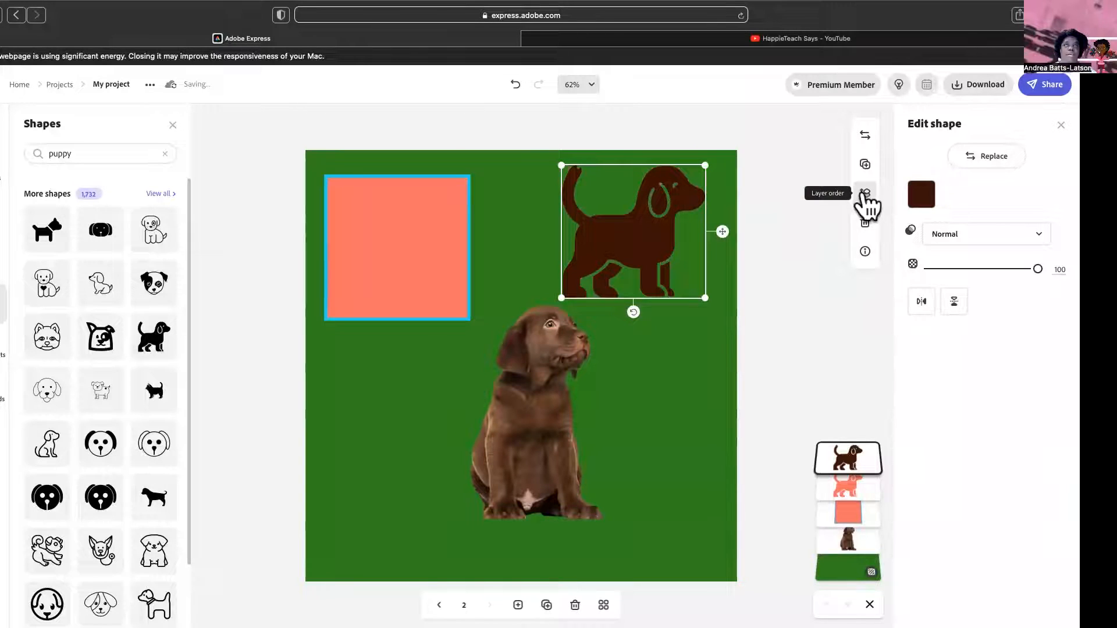
- Send the dark brown puppy one layer back behind the coral one and nudge it slightly left as a shadow
left_click_drag(832, 457, 833, 490)
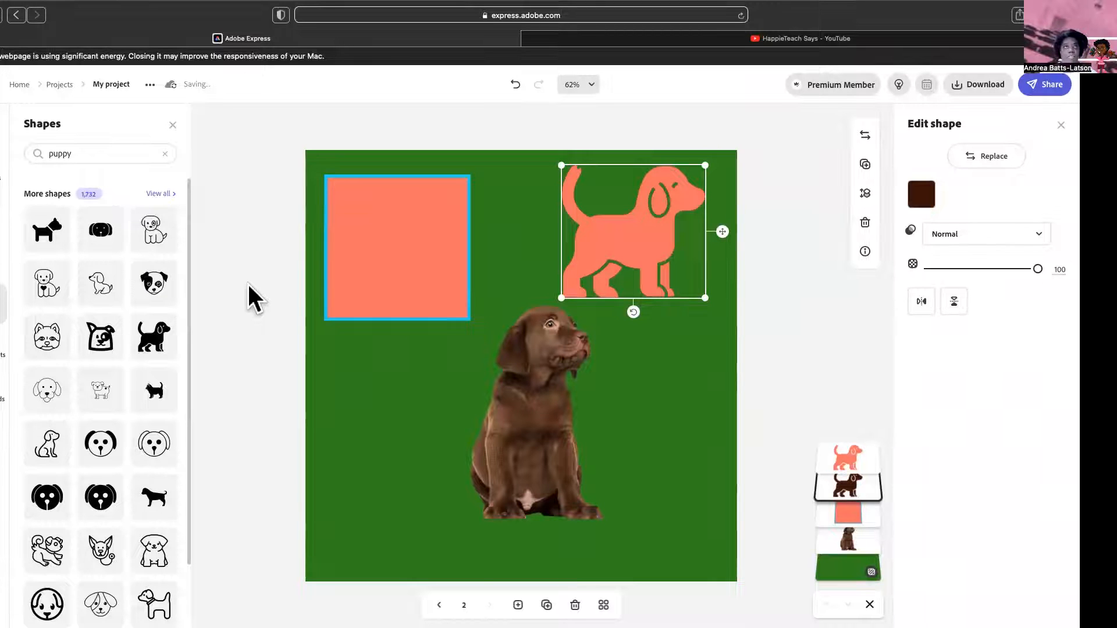
key("Left")
key("Left")
key("Left")
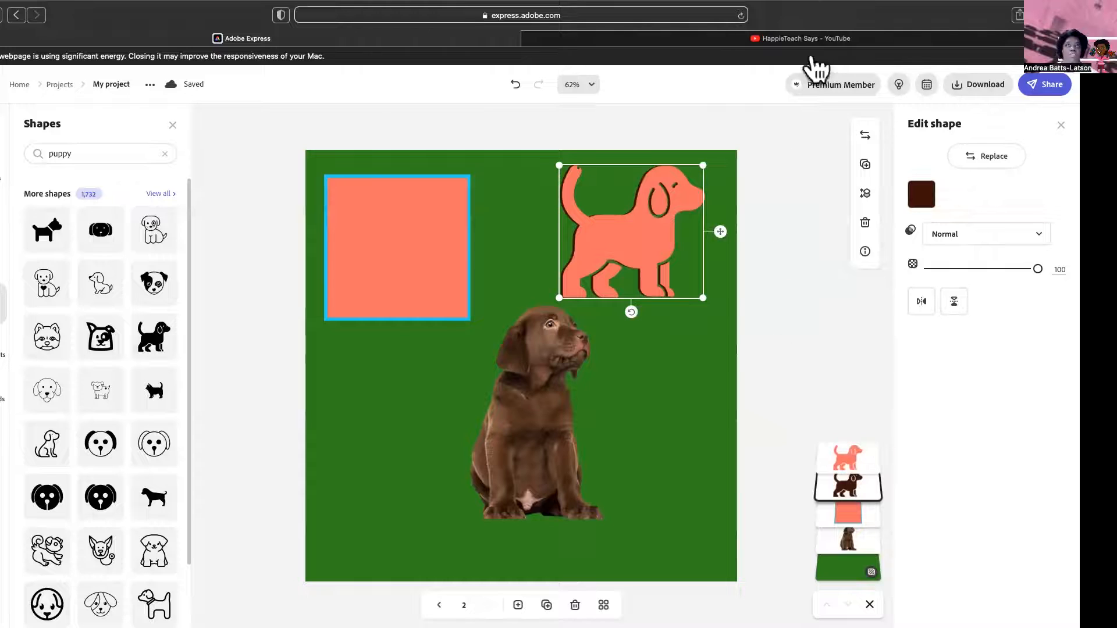
- Duplicate the dark brown puppy behind the coral one and shift the lower brown copy slightly up and left
left_click(865, 166)
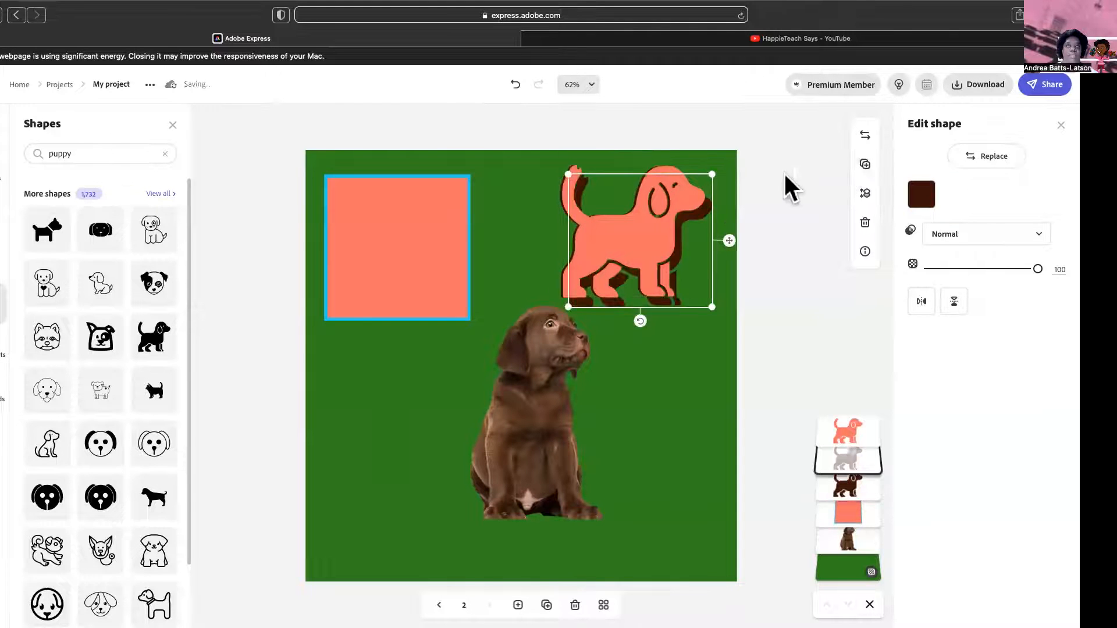
mouse_move(675, 266)
left_mouse_down()
mouse_move(660, 243)
mouse_move(680, 253)
left_mouse_up()
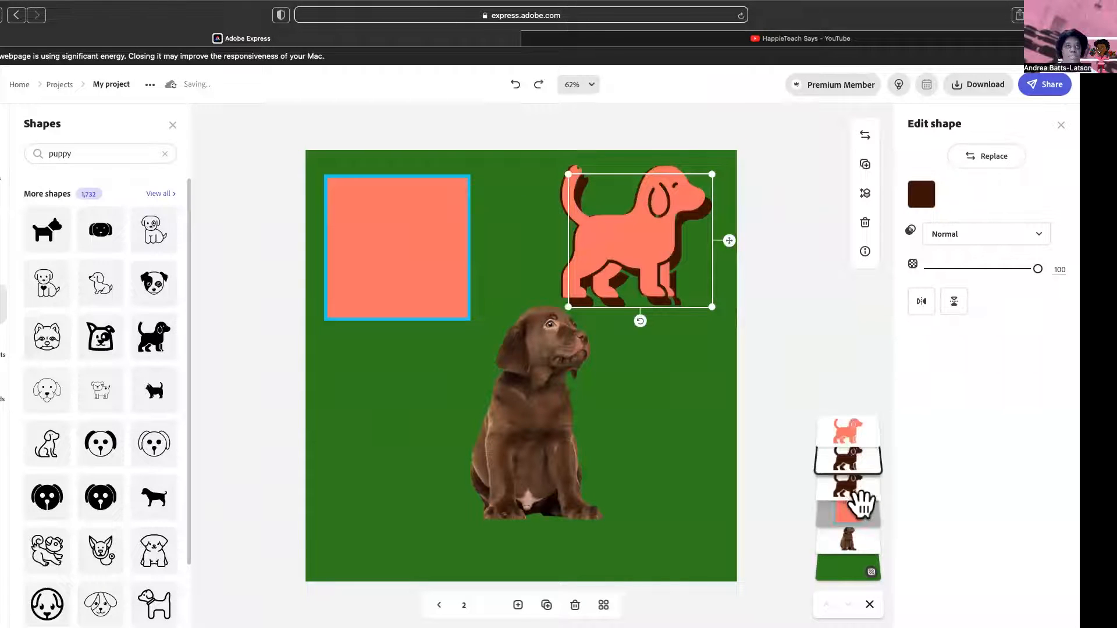
left_click(855, 494)
left_click_drag(822, 463, 826, 488)
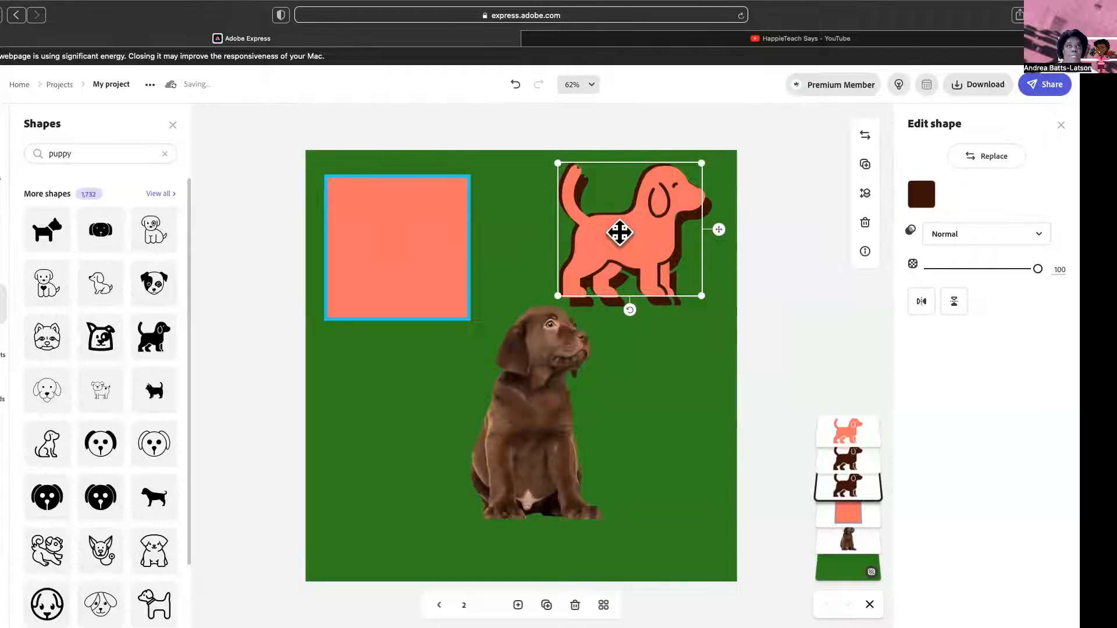
- Move the coral puppy off the brown copies onto the square's lower-right corner, and try duplicating it
left_click(636, 230)
left_click_drag(636, 229, 429, 319)
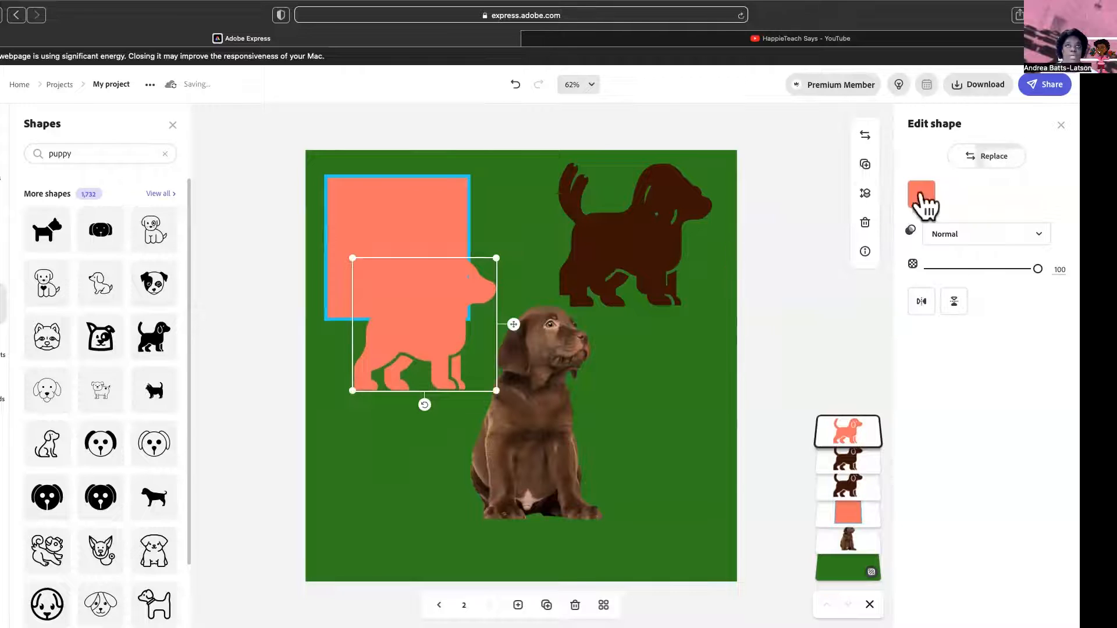
left_click(865, 165)
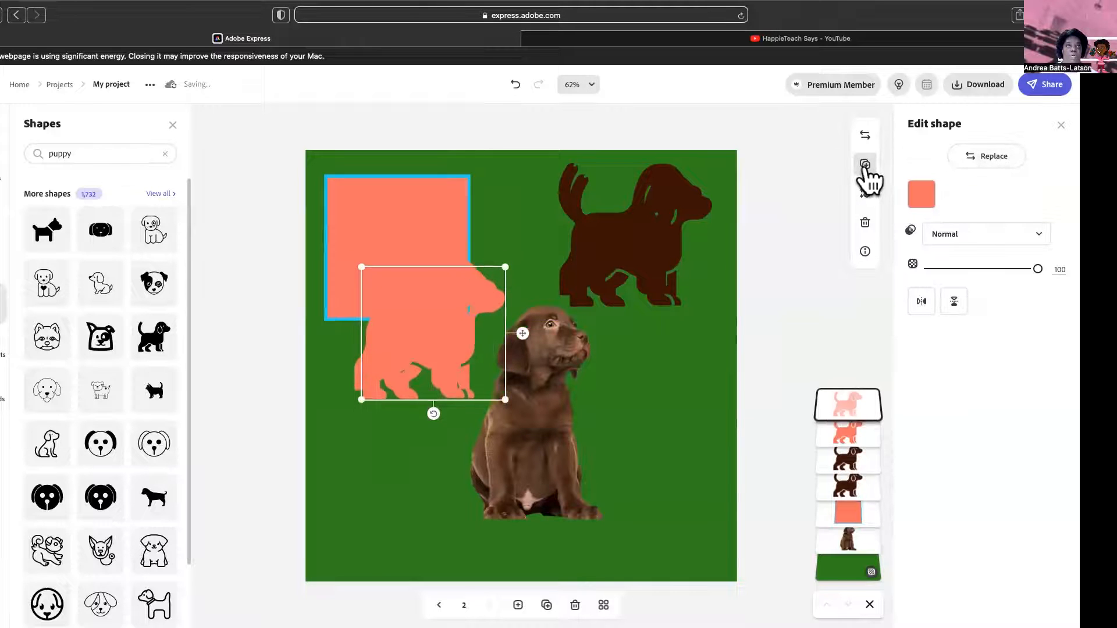
key("super+z")
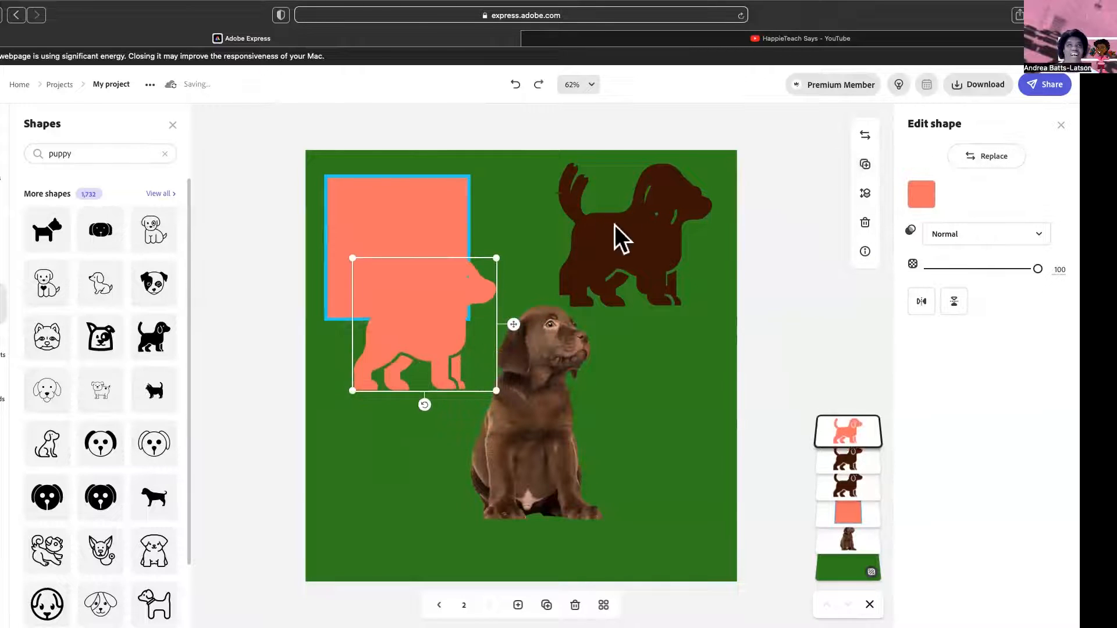
- Duplicate the lower dark brown puppy shape twice and align all four brown copies by horizontal centre and vertical middle
left_click(616, 226)
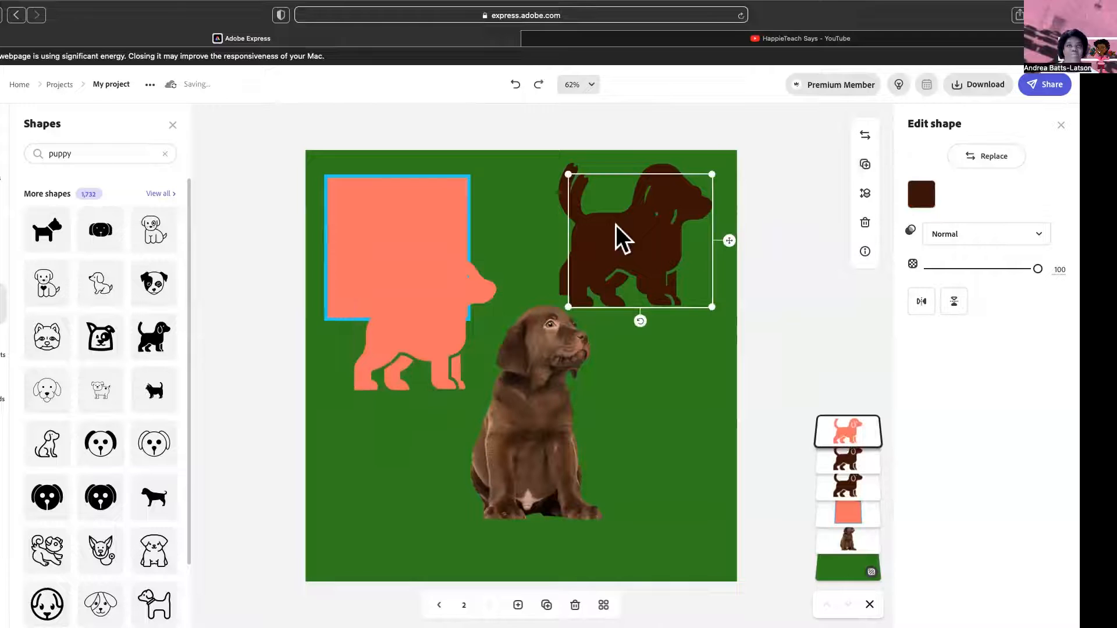
left_click(839, 494)
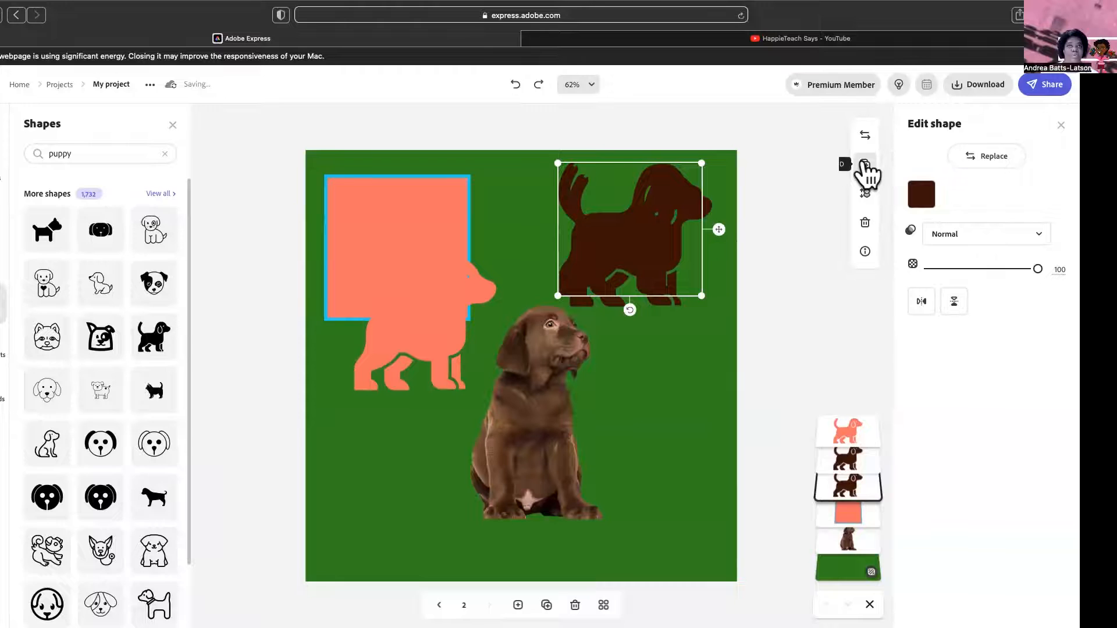
left_click(866, 165)
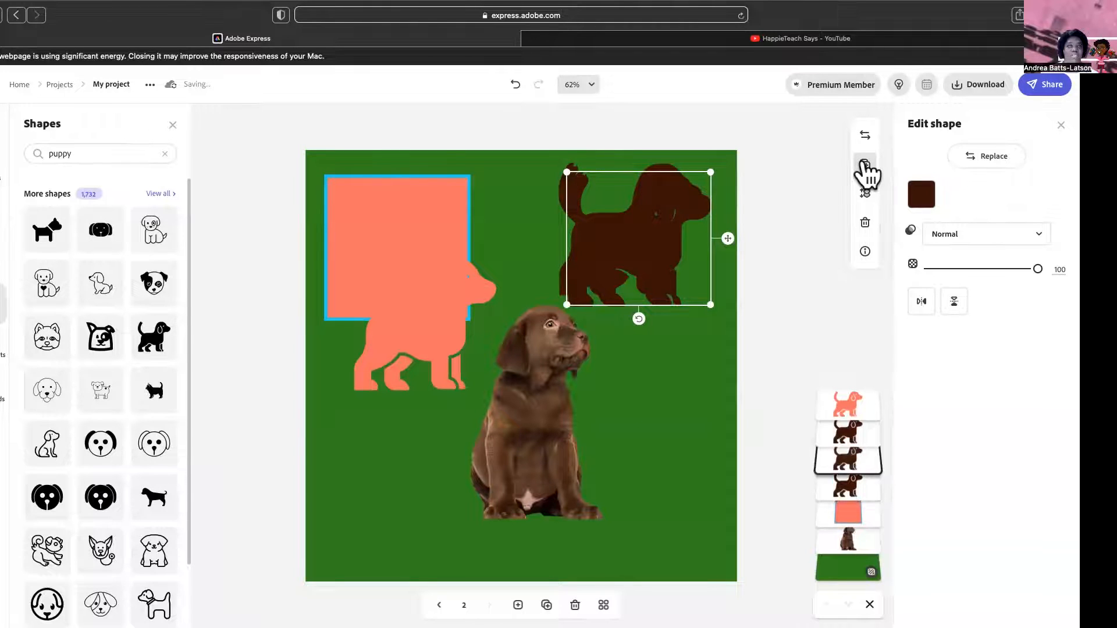
left_click(865, 166)
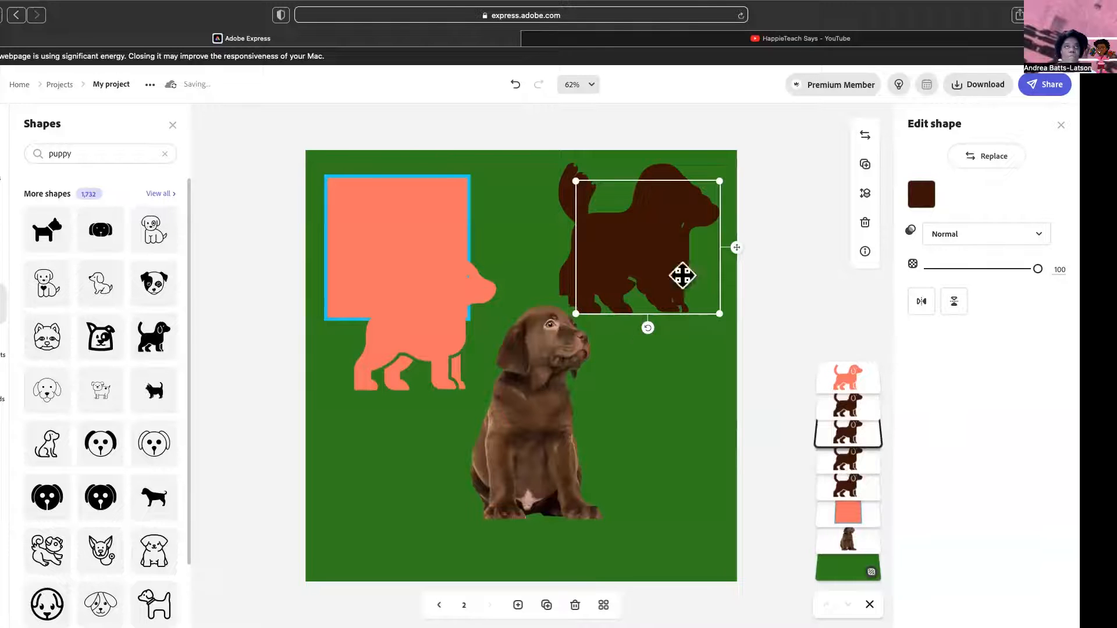
left_click_drag(618, 112, 708, 310)
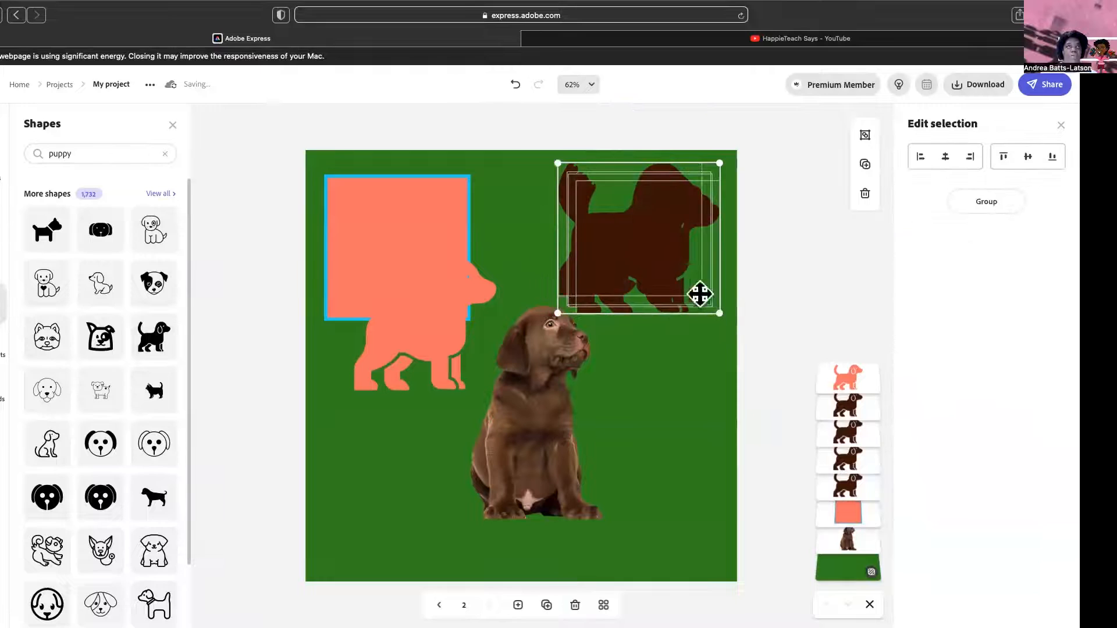
left_click(946, 157)
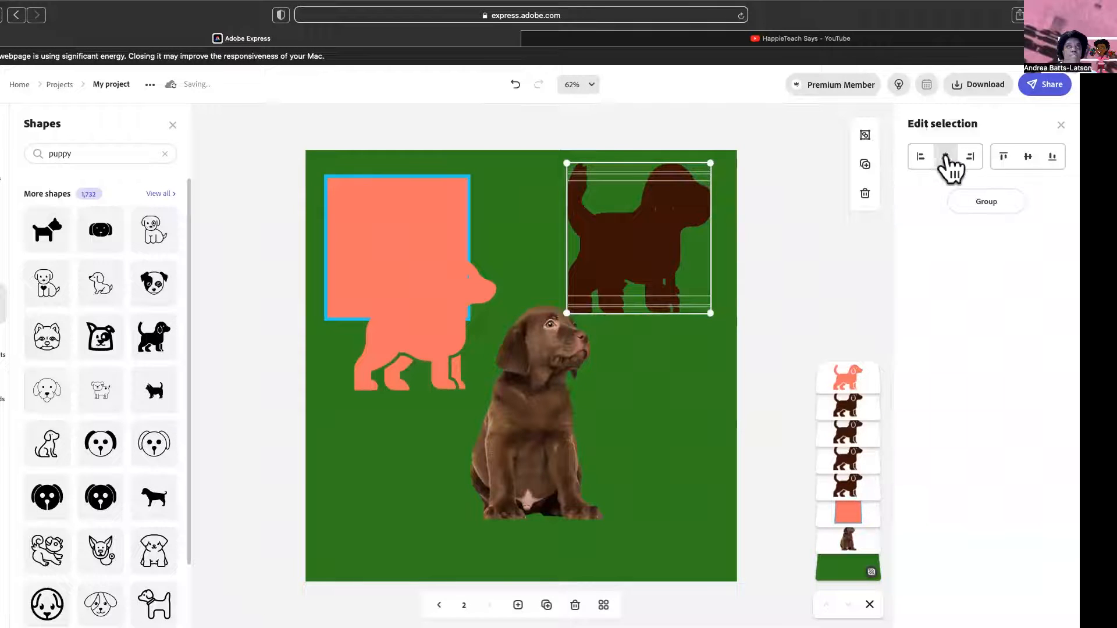
left_click(1028, 156)
- Move the coral puppy back over the stack of dark brown copies and align them all exactly by centre and middle
left_click_drag(429, 298, 634, 218)
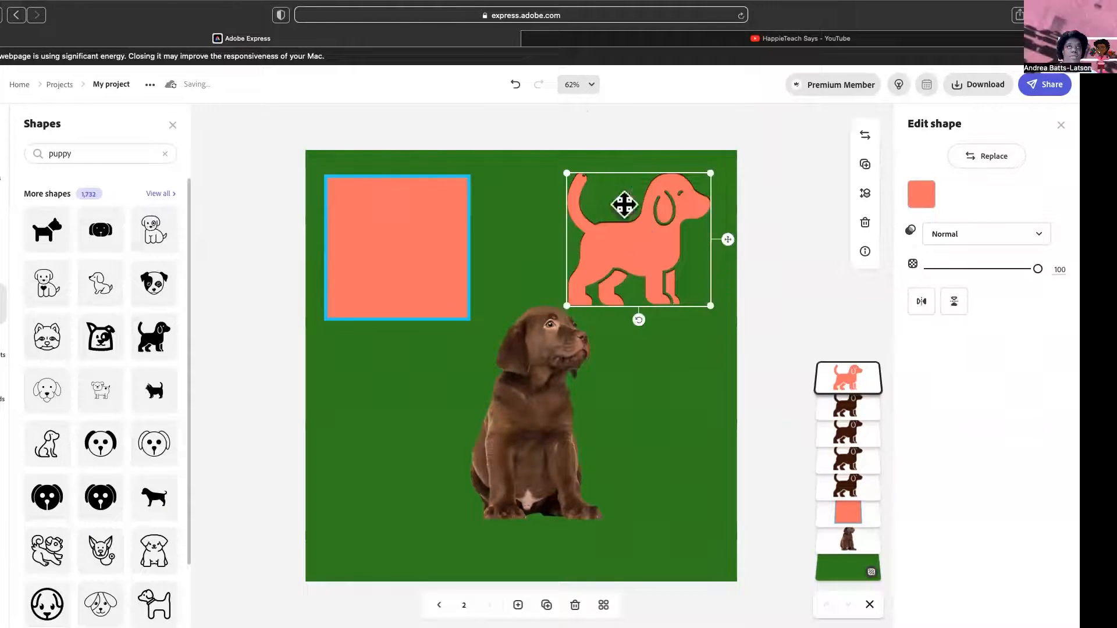
left_click_drag(586, 113, 675, 241)
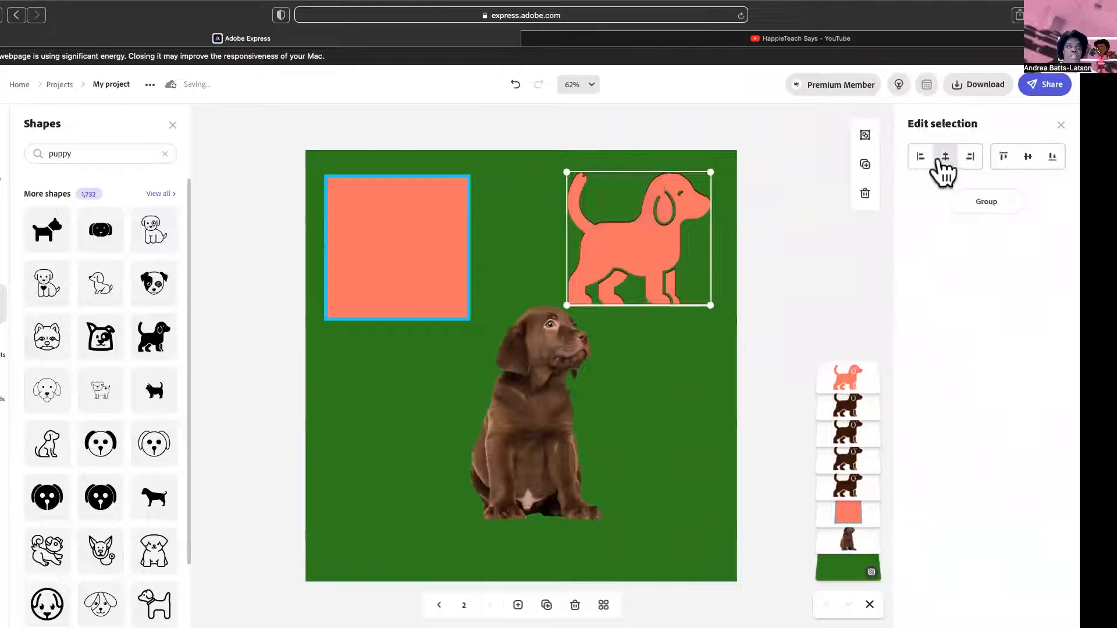
left_click(1028, 157)
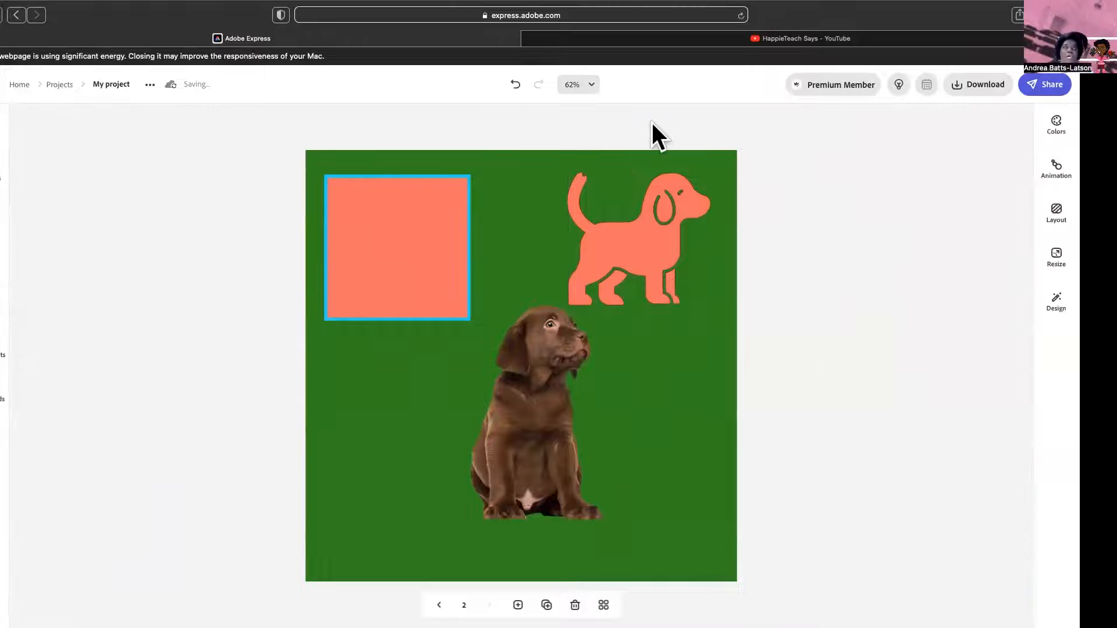
- Nudge the uppermost dark brown copy behind the coral puppy slightly up and the second brown copy slightly right
left_click(641, 268)
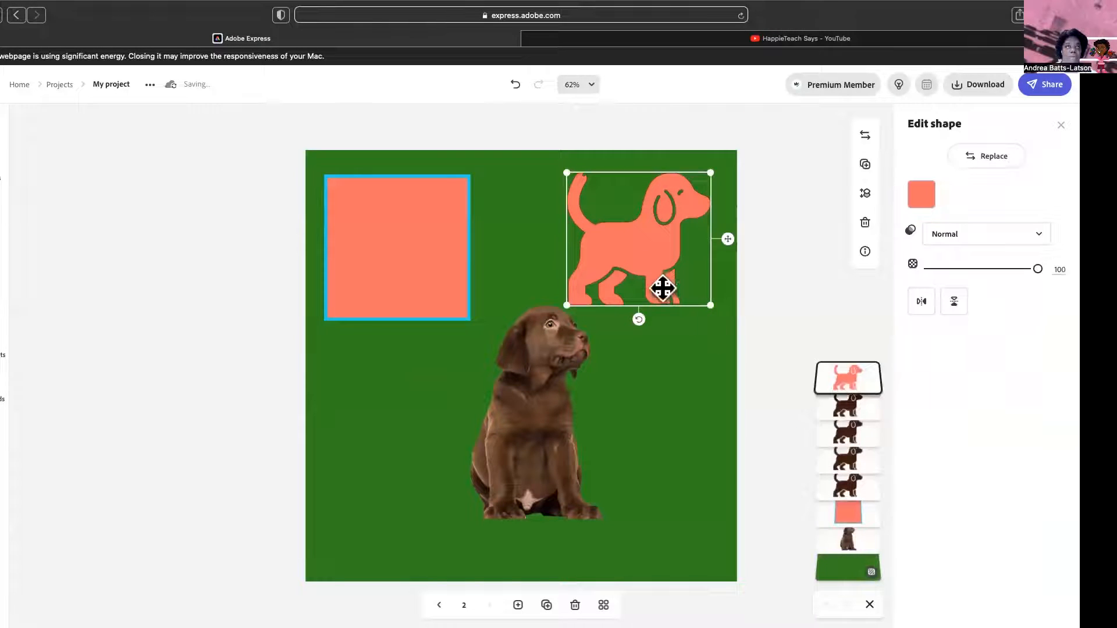
left_click(850, 409)
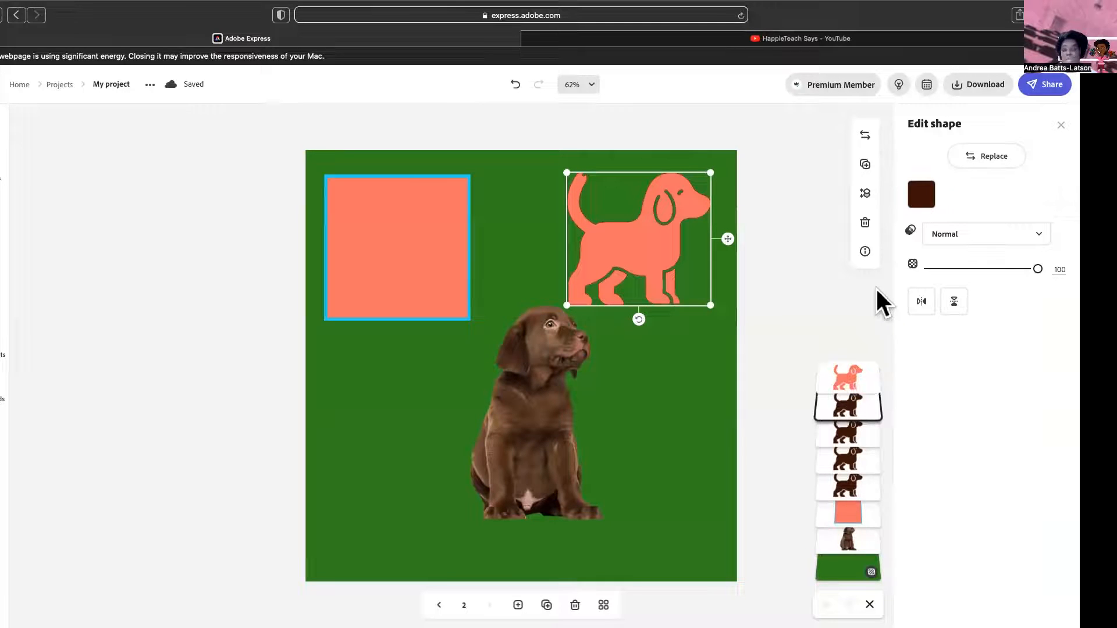
key("Up")
key("Up")
key("Up")
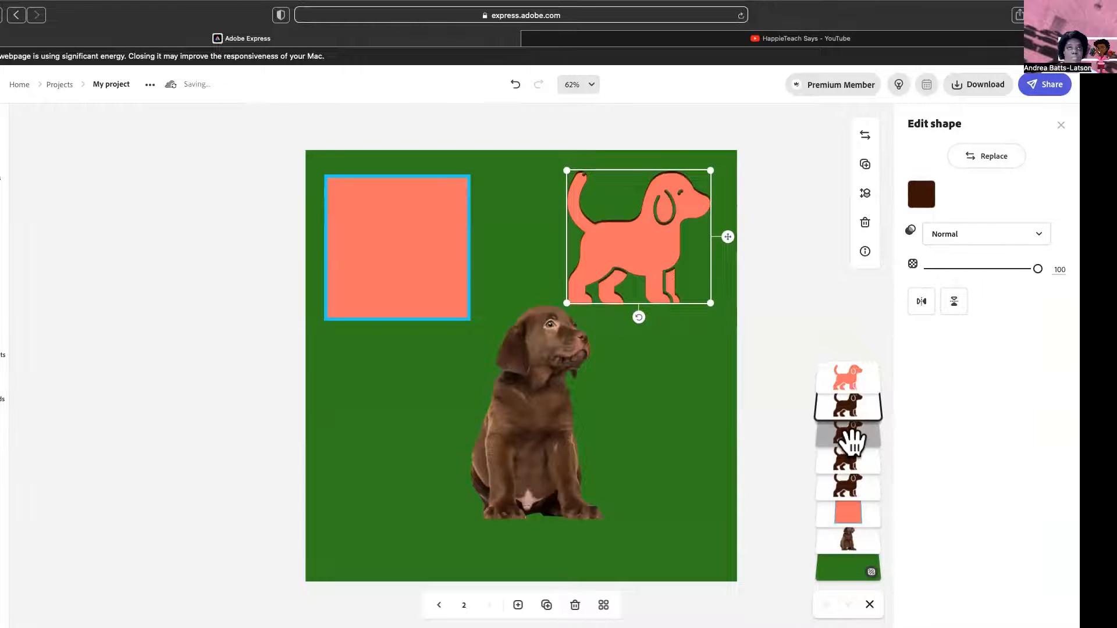
left_click(850, 436)
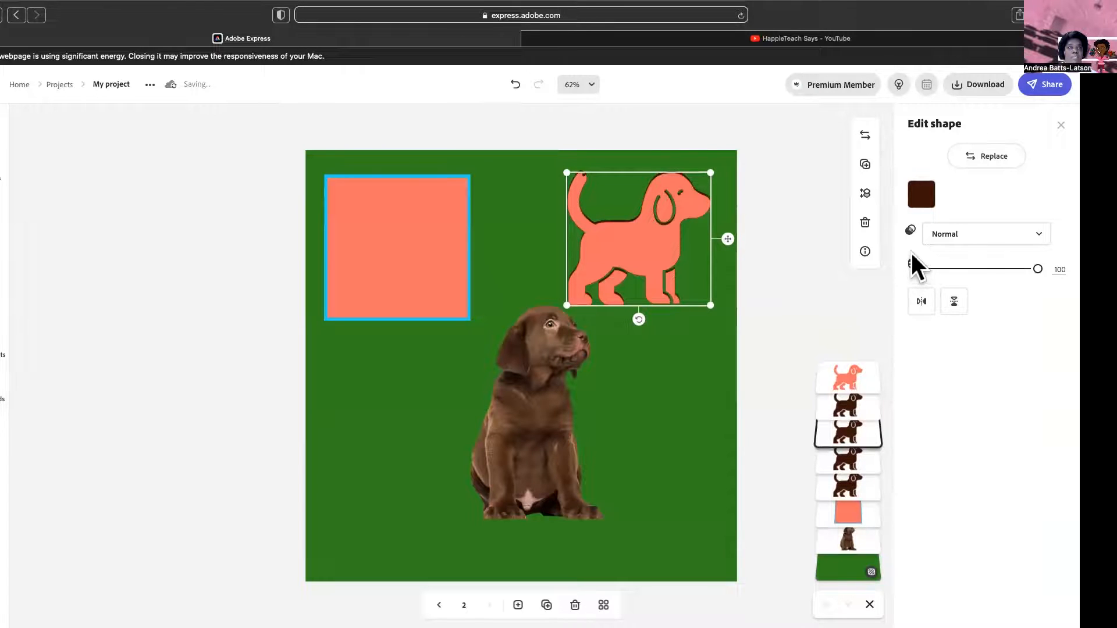
key("Right")
key("Right")
key("Right")
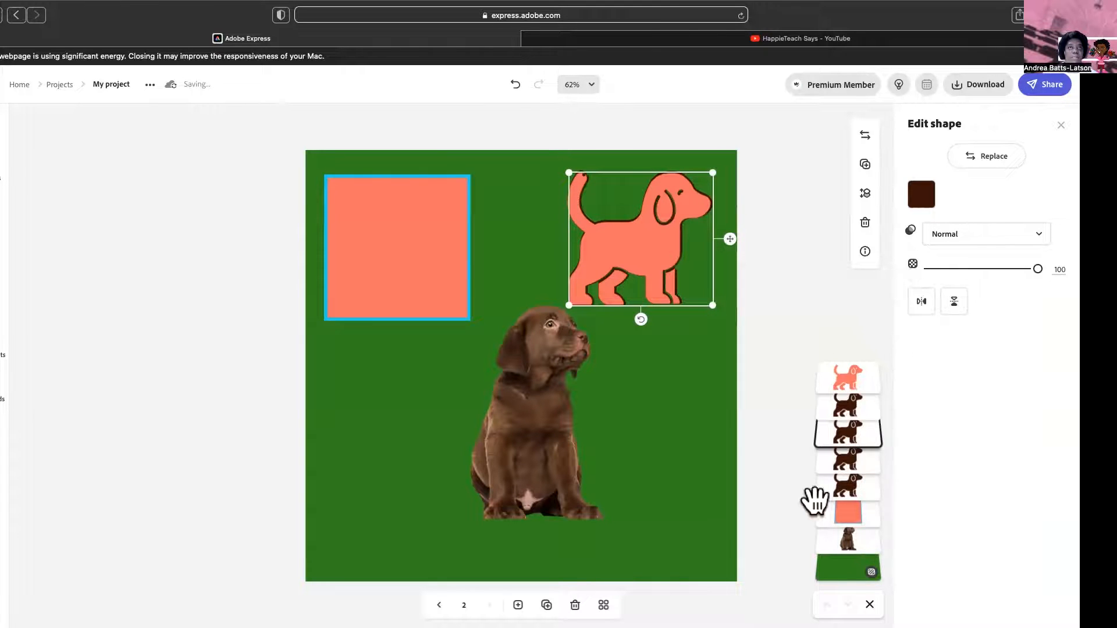
- Nudge the third dark brown puppy copy slightly down and the lowest brown copy slightly left to outline the coral puppy
left_click(851, 465)
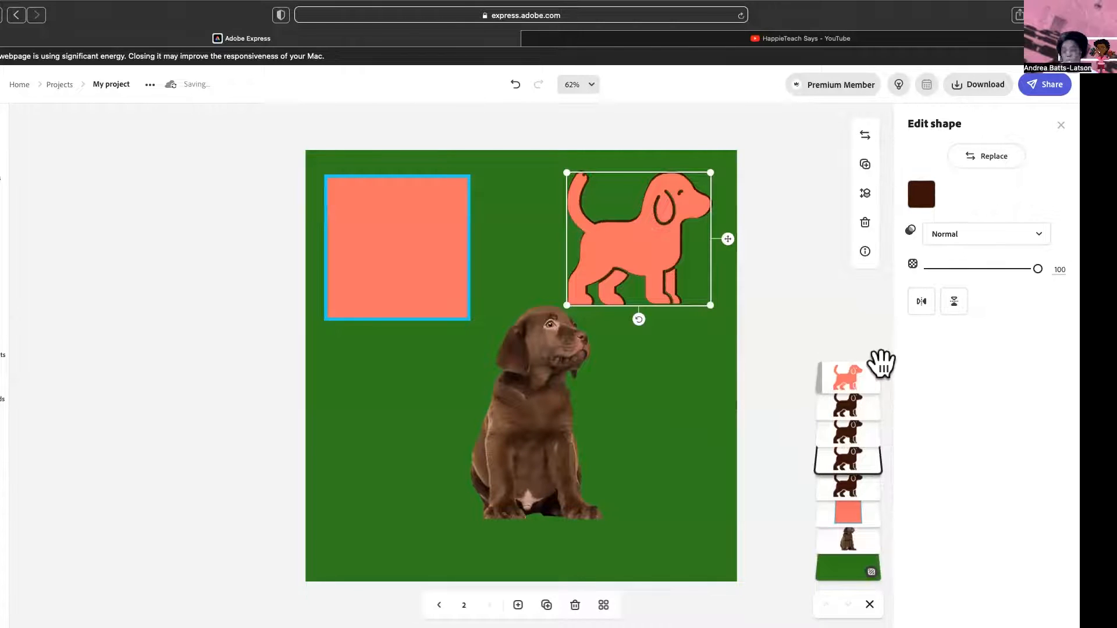
left_click(862, 500)
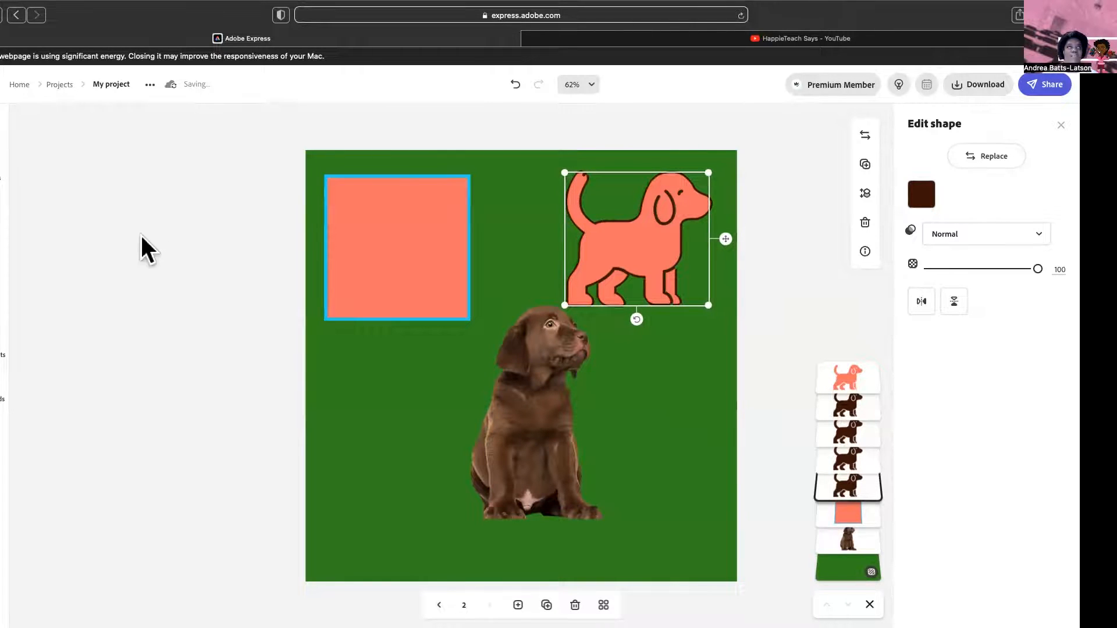
left_click(167, 236)
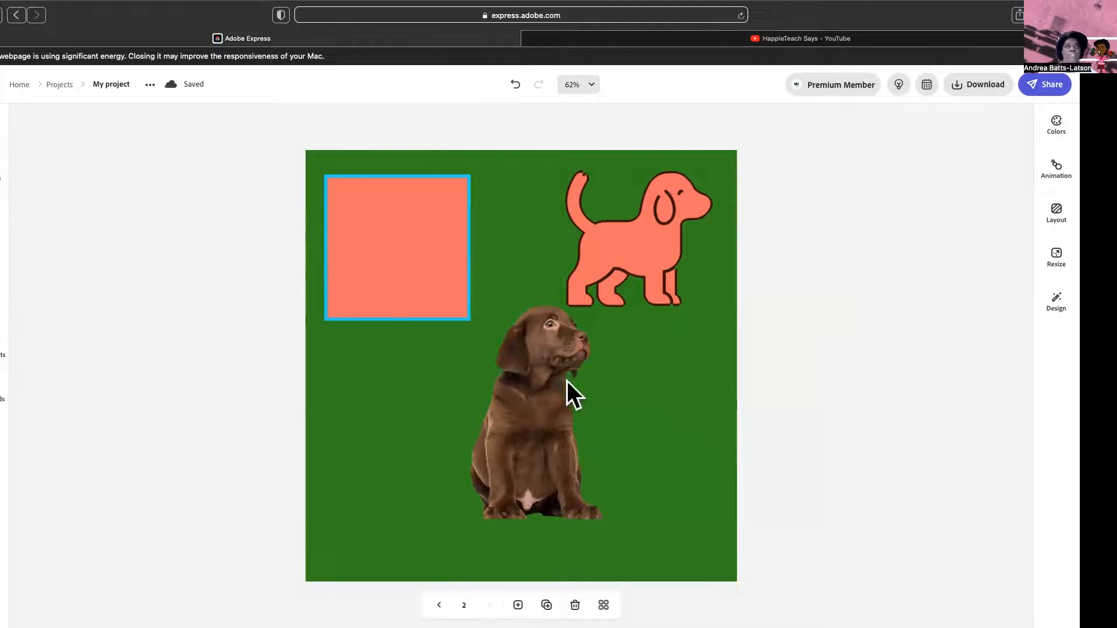
- Duplicate the brown puppy photo and place the copy below the bordered square
left_click(531, 389)
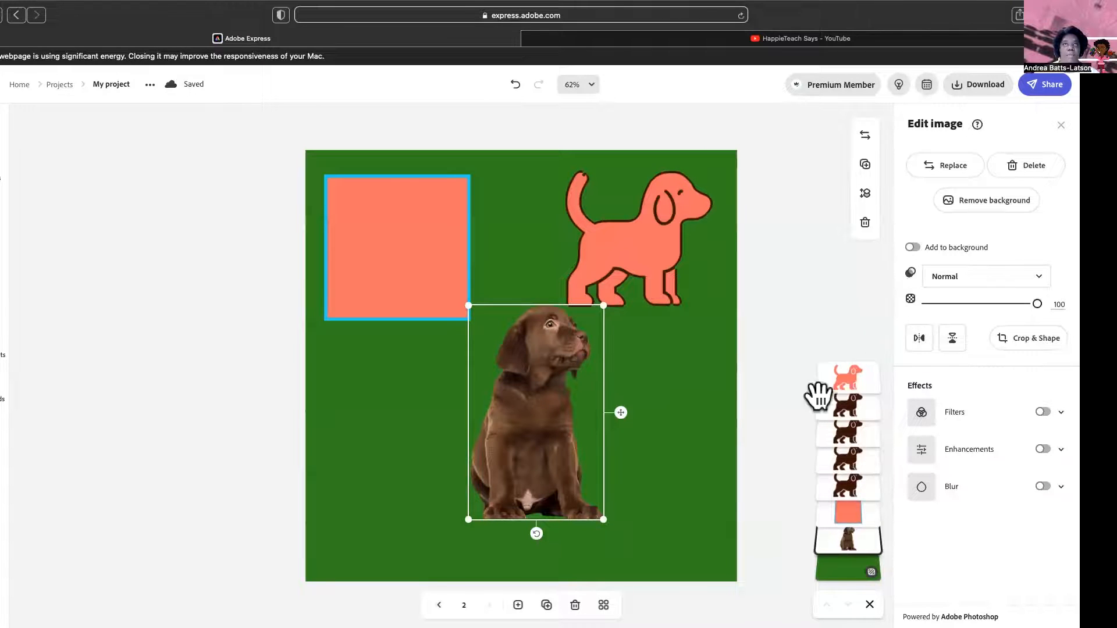
left_click(865, 166)
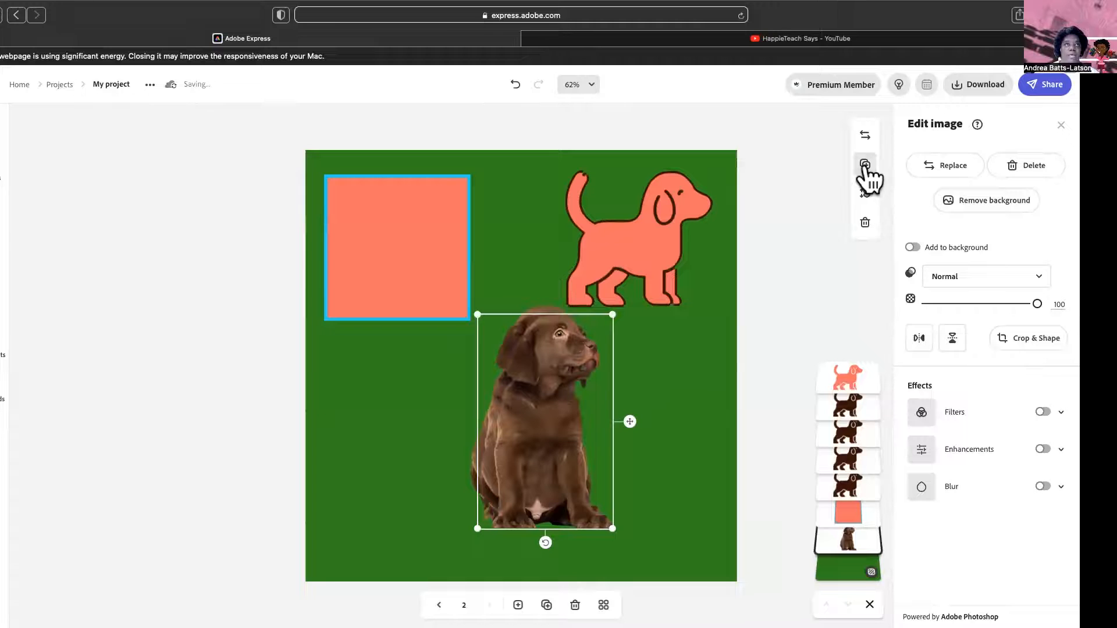
left_click_drag(534, 438, 610, 476)
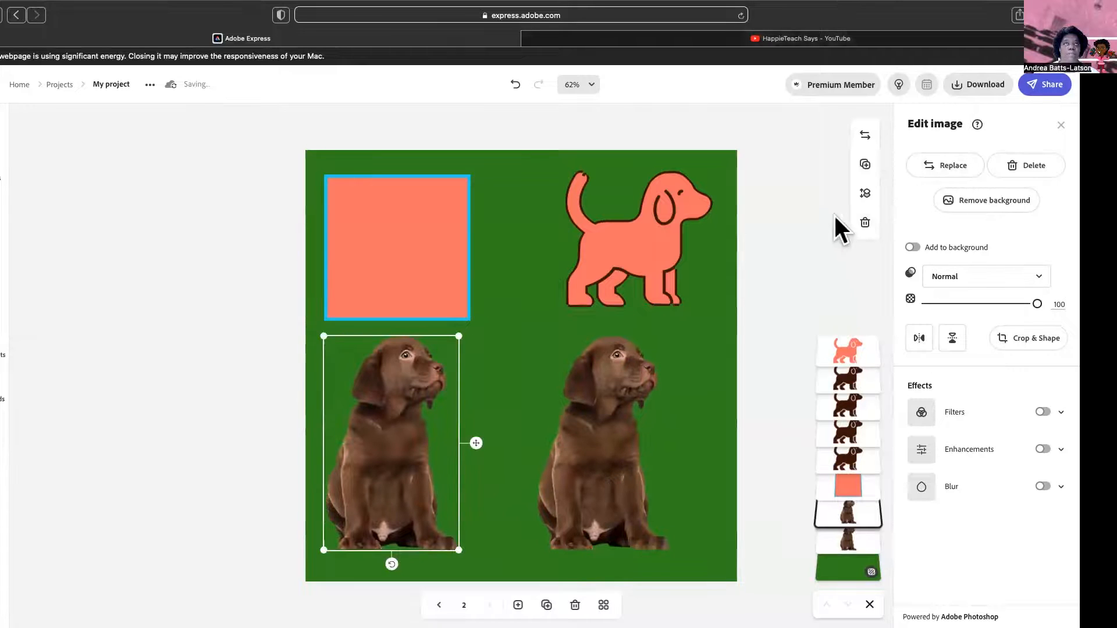
left_click(865, 165)
left_click(865, 165)
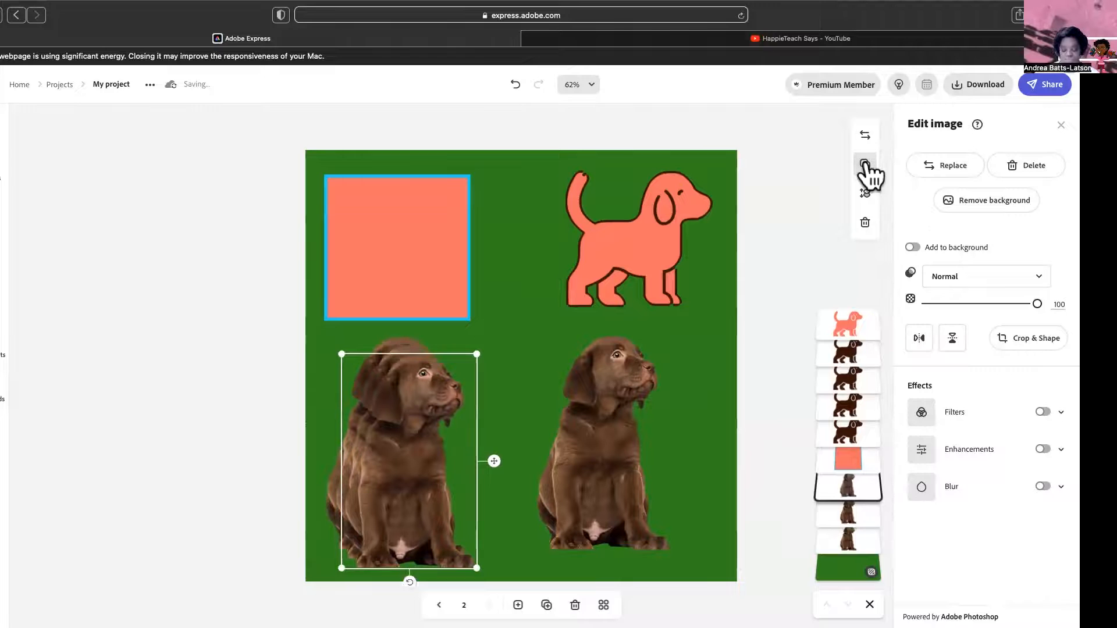
key("super+z")
key("super+z")
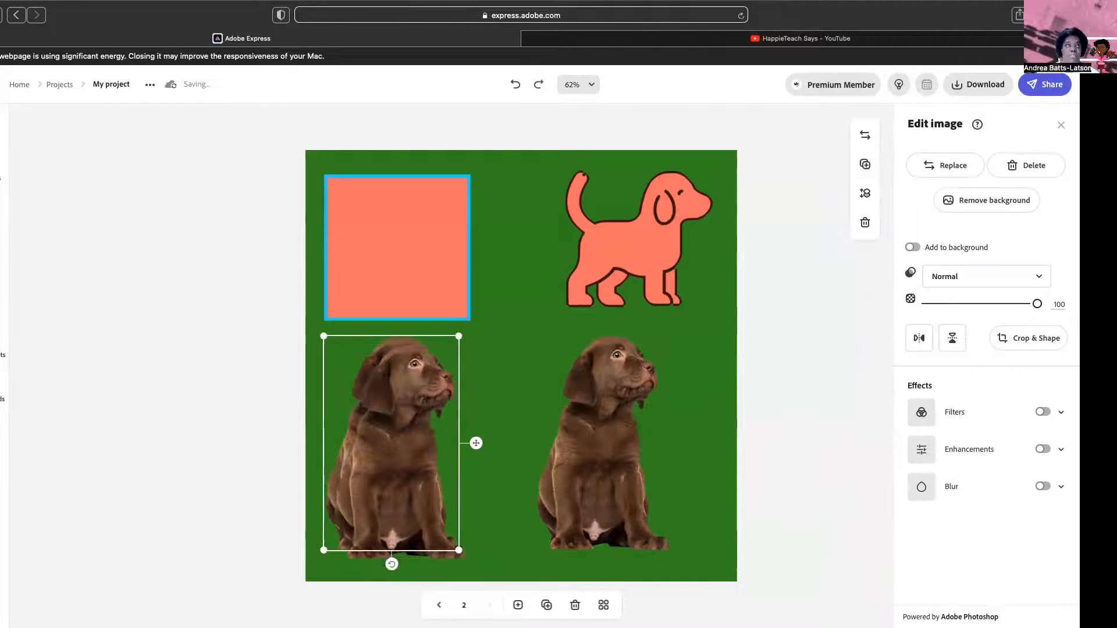
key("super+z")
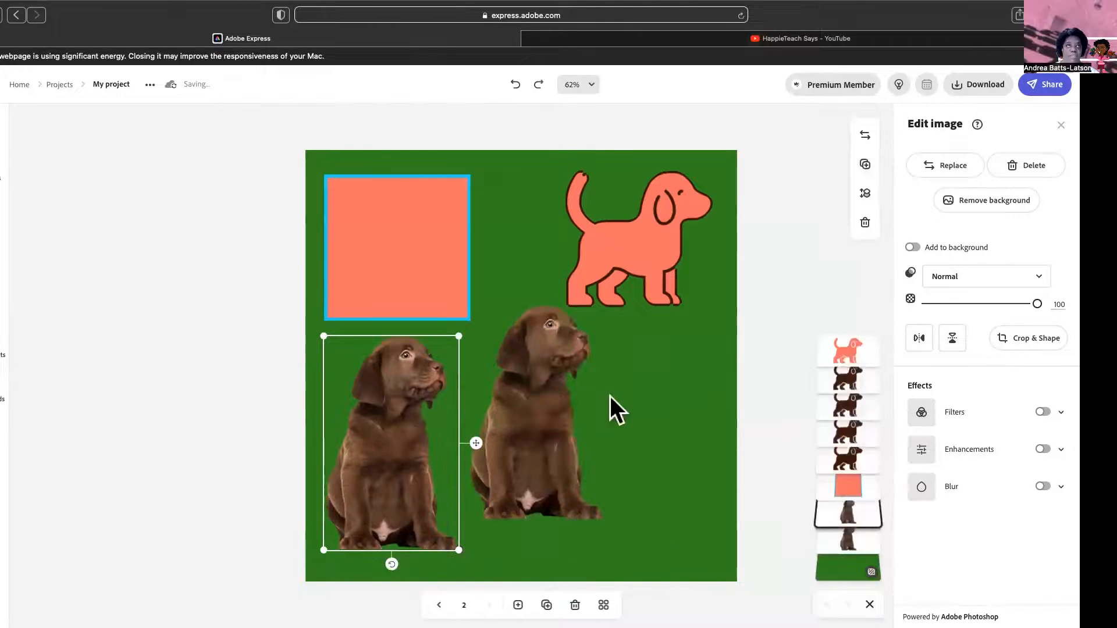
- Duplicate the puppy photo near the canvas centre three times
left_click(547, 382)
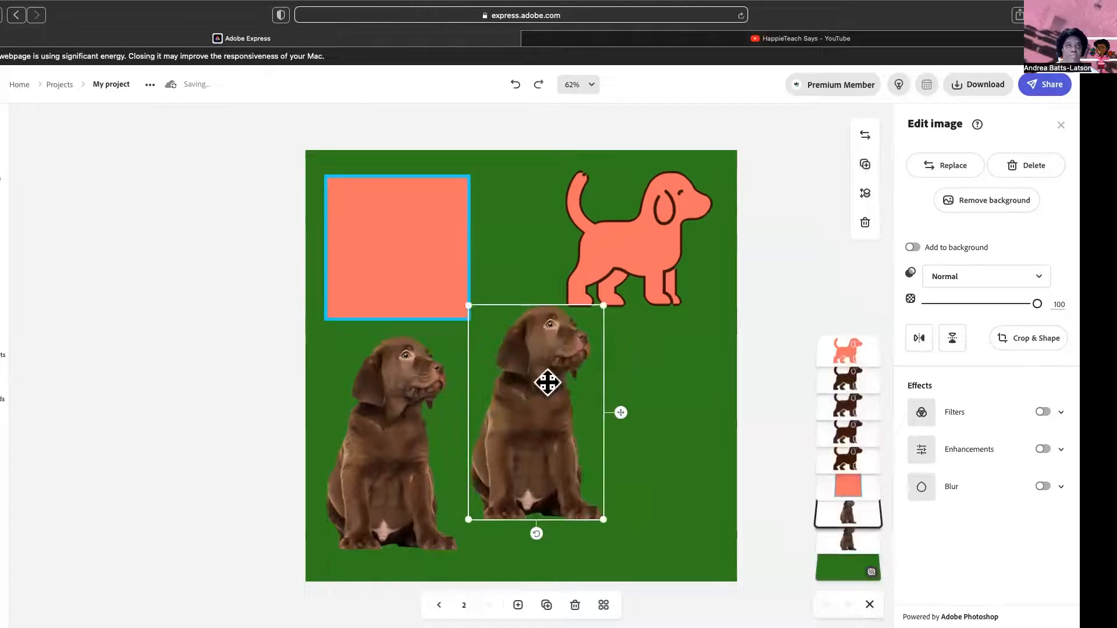
left_click(865, 165)
left_click(866, 166)
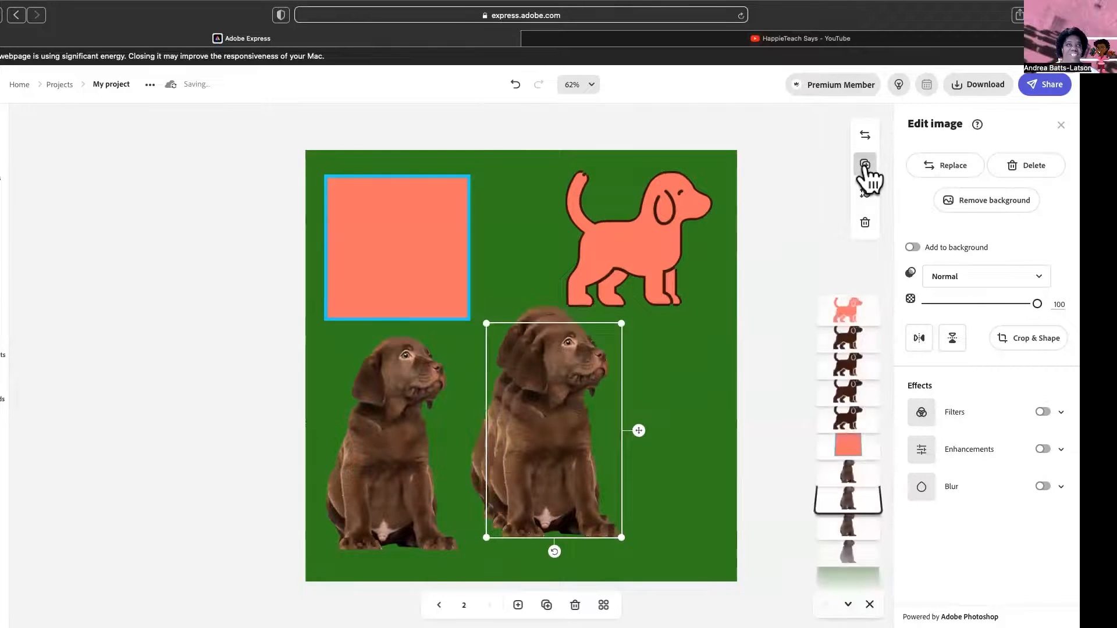
left_click(865, 165)
left_click(865, 165)
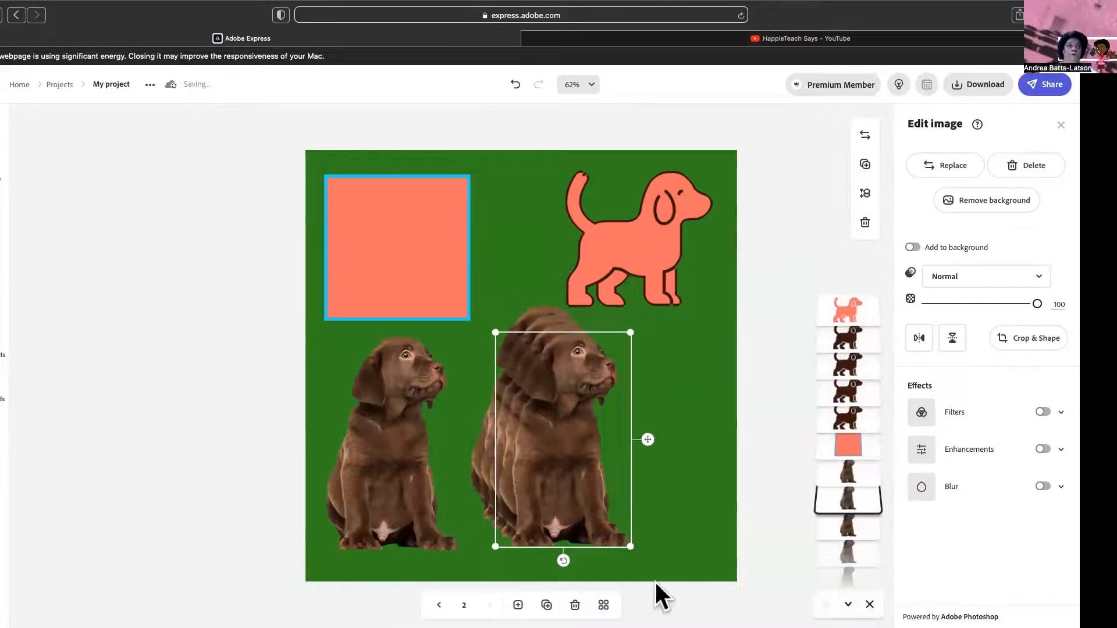
- Align the original central puppy photo and its three overlapping copies by horizontal centre and vertical middle
left_click(661, 593)
left_click_drag(679, 593, 501, 443)
left_click_drag(484, 403, 476, 390)
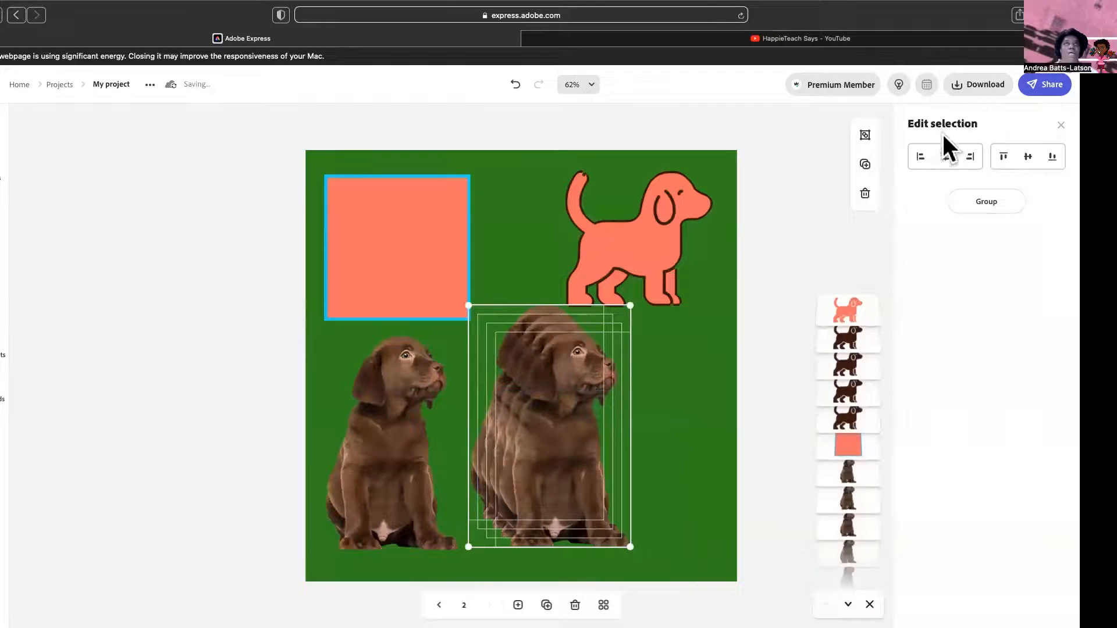
left_click(947, 157)
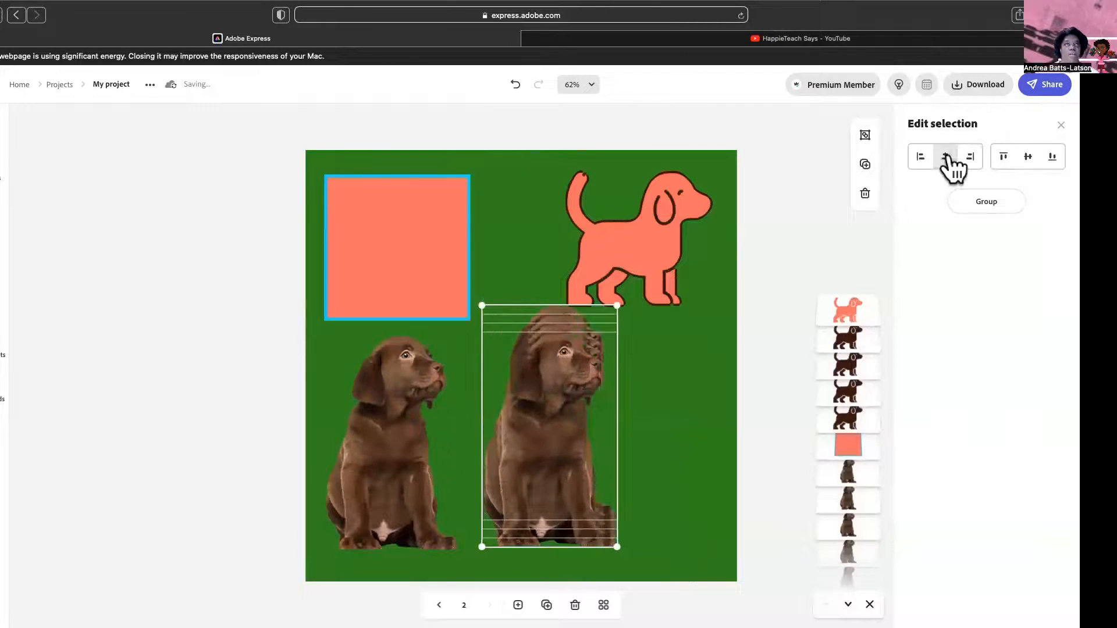
left_click(1030, 157)
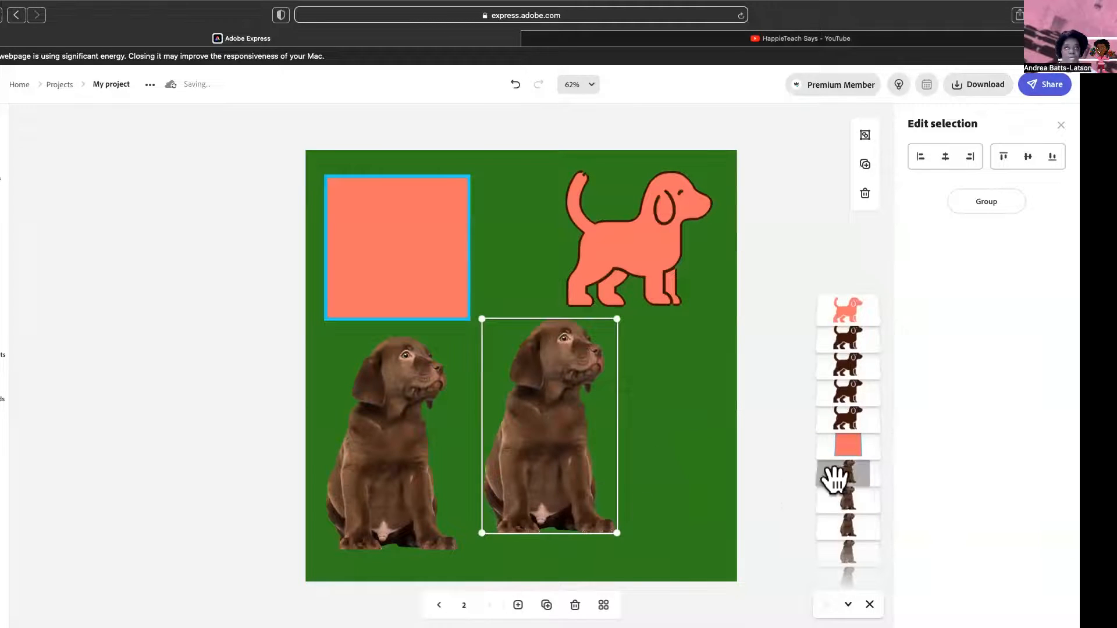
left_click(767, 448)
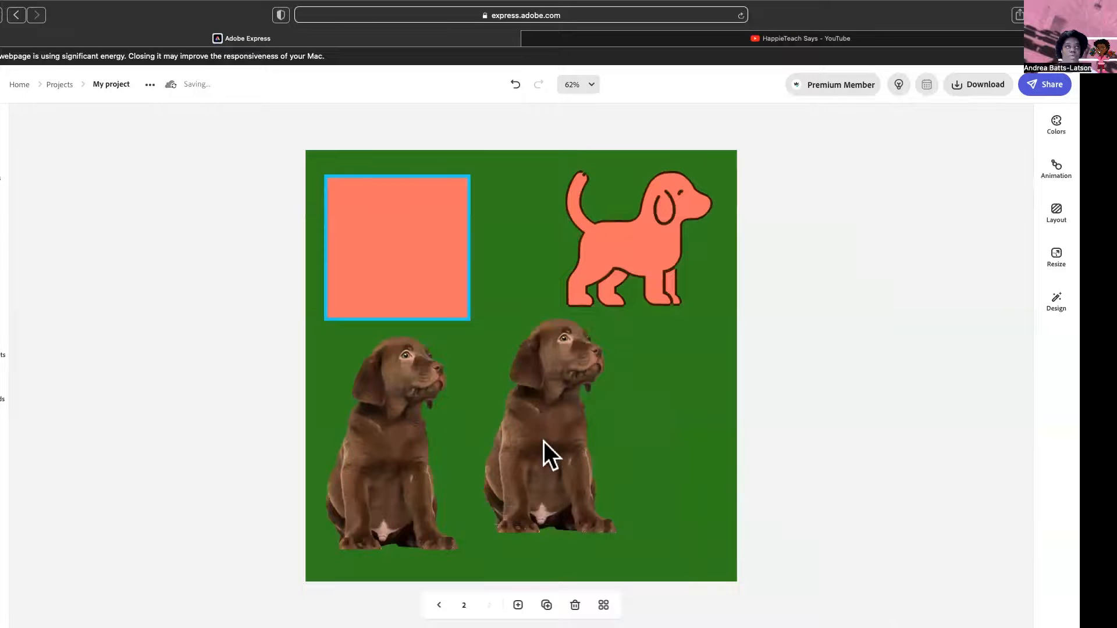
- Apply a Duotone filter to the top photo of the central puppy stack, with dark brown #431300 as the highlights colour
left_click(543, 442)
left_click(846, 482)
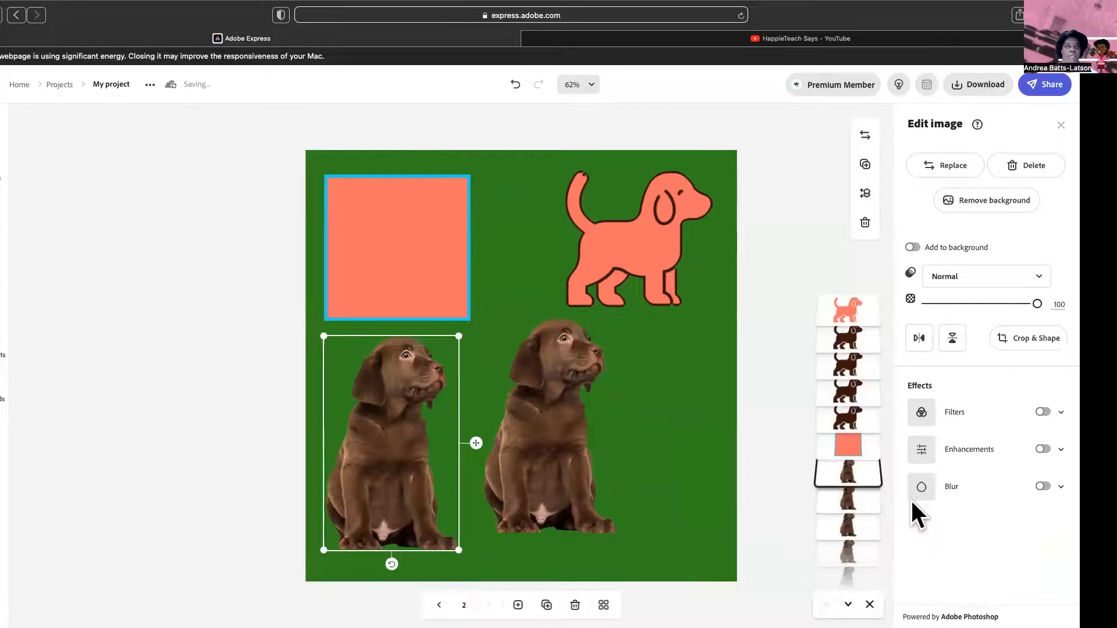
left_click(861, 502)
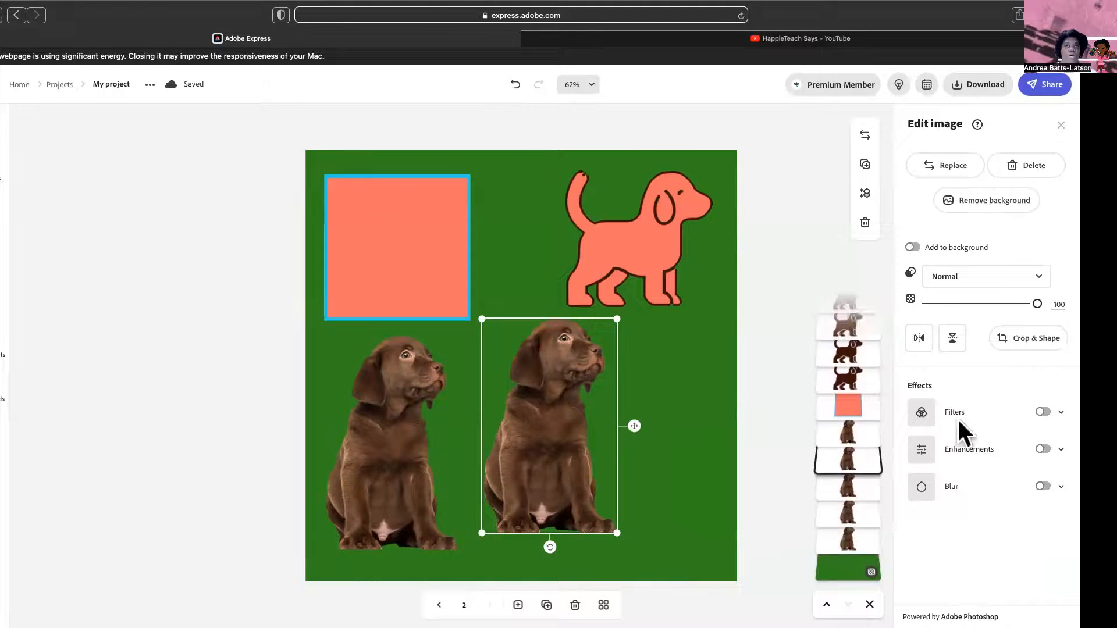
left_click(1044, 412)
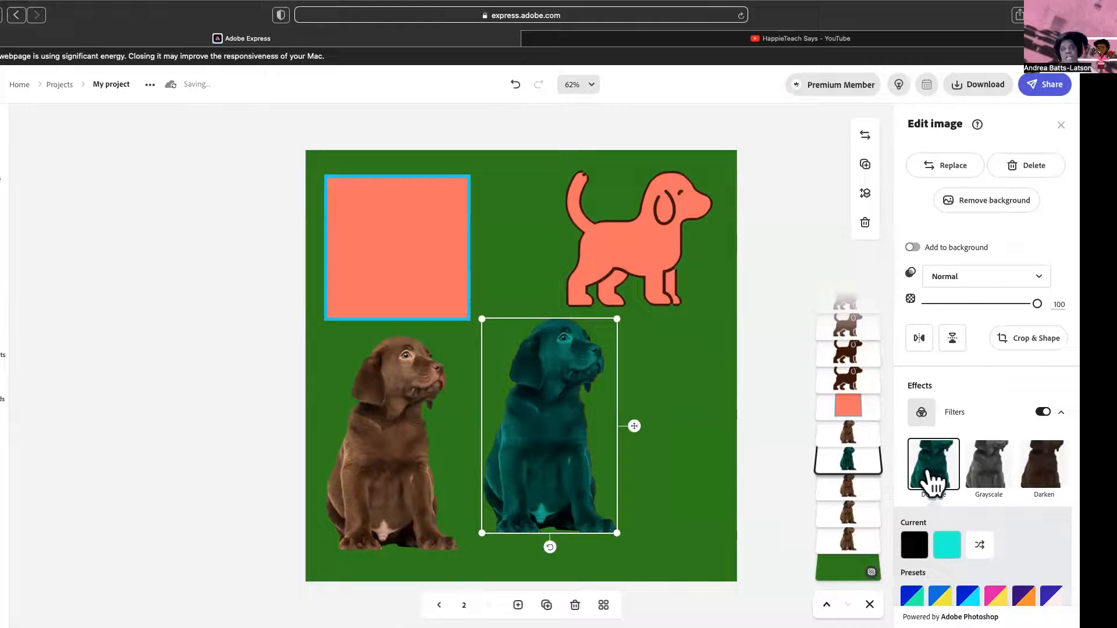
left_click(947, 545)
left_click(935, 279)
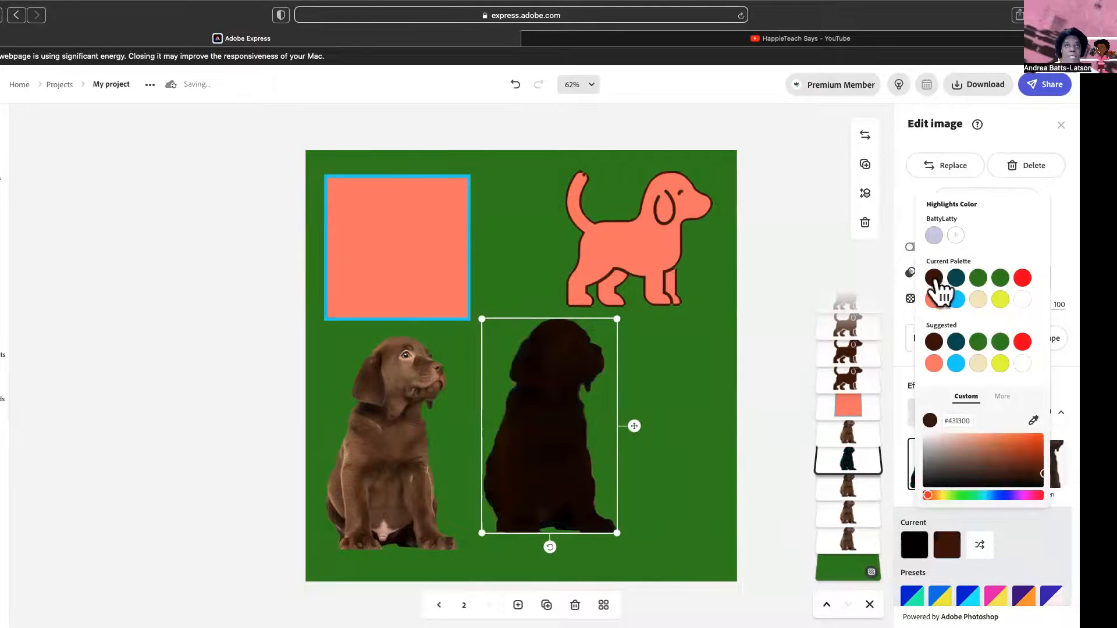
- Apply a Duotone filter to the second puppy photo in the central stack, with dark brown #431300 as the highlights colour
left_click(848, 496)
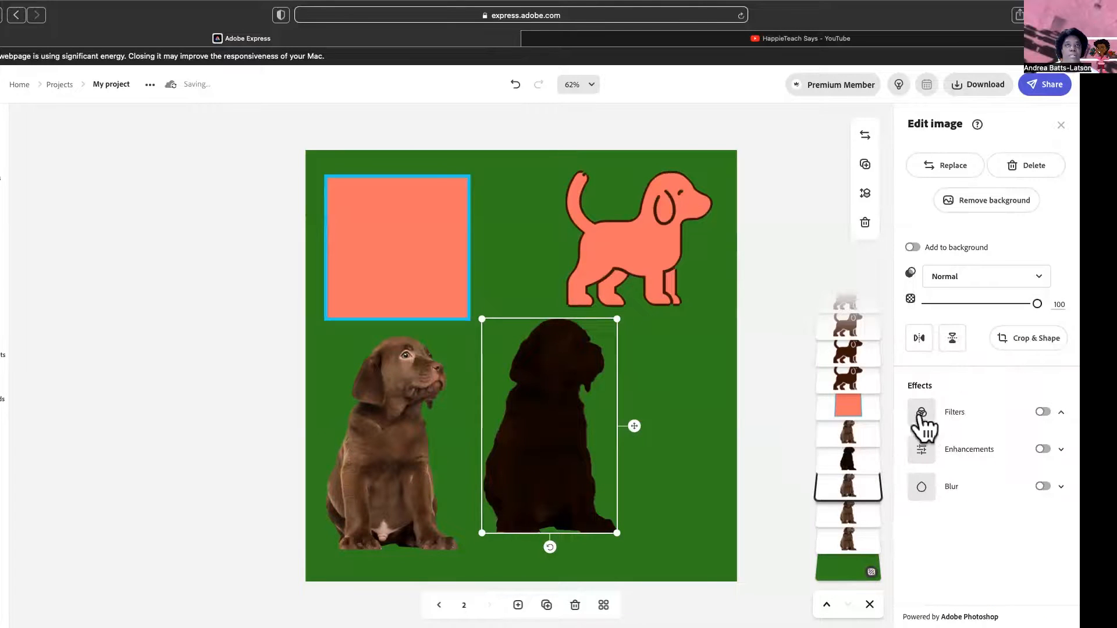
left_click(1043, 412)
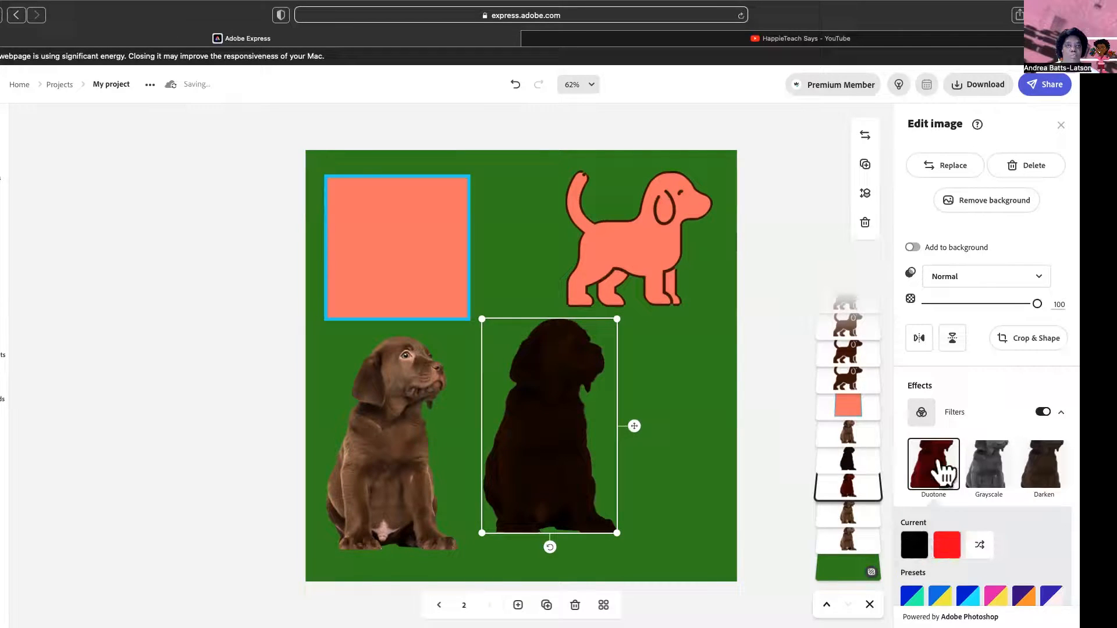
left_click(914, 550)
left_click(948, 547)
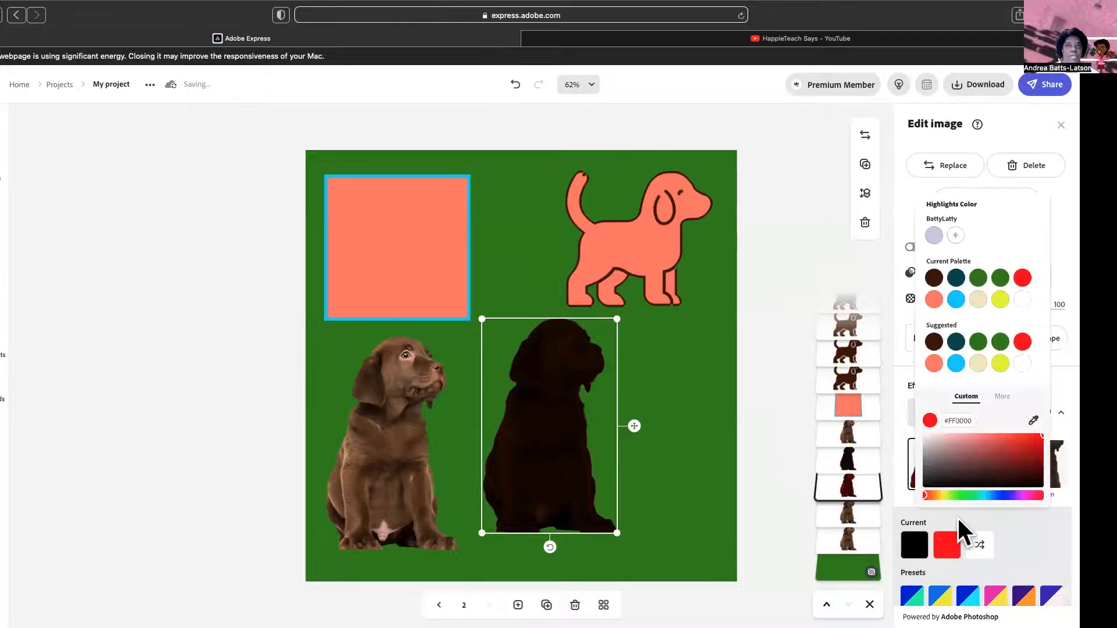
left_click(934, 344)
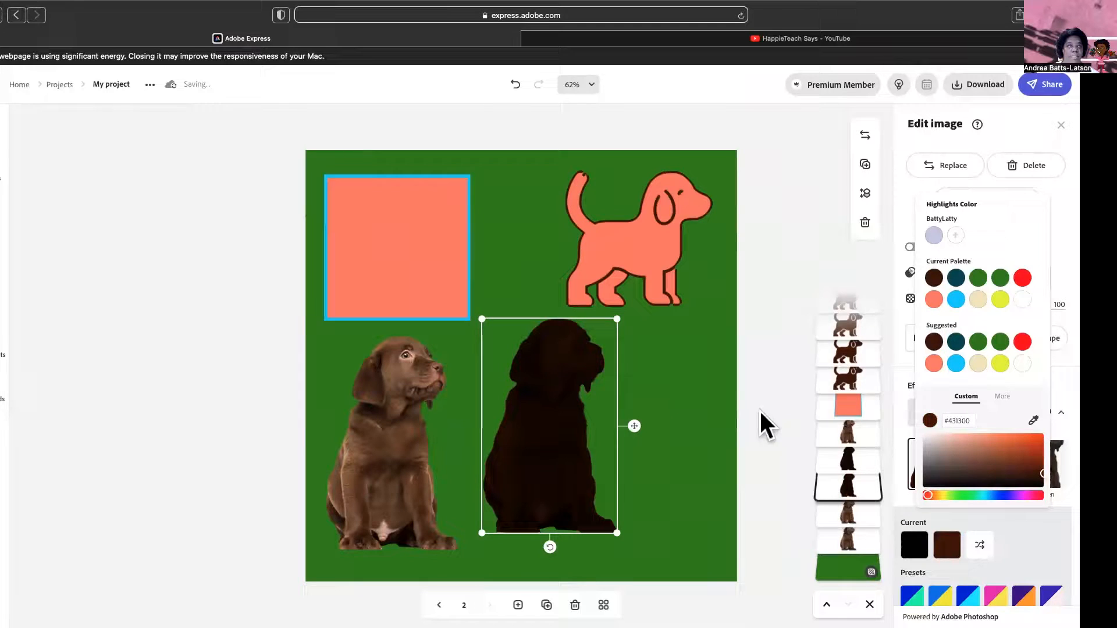
- Apply a Duotone filter to the third puppy photo in the central stack, with dark brown #431300 as the highlights colour
left_click(858, 510)
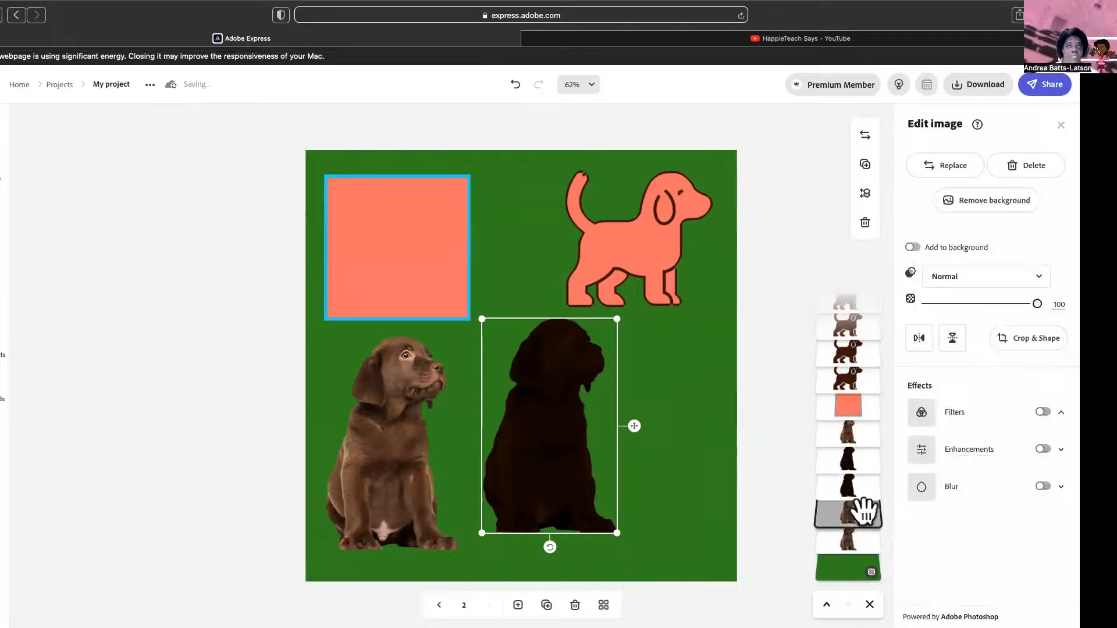
left_click(1043, 412)
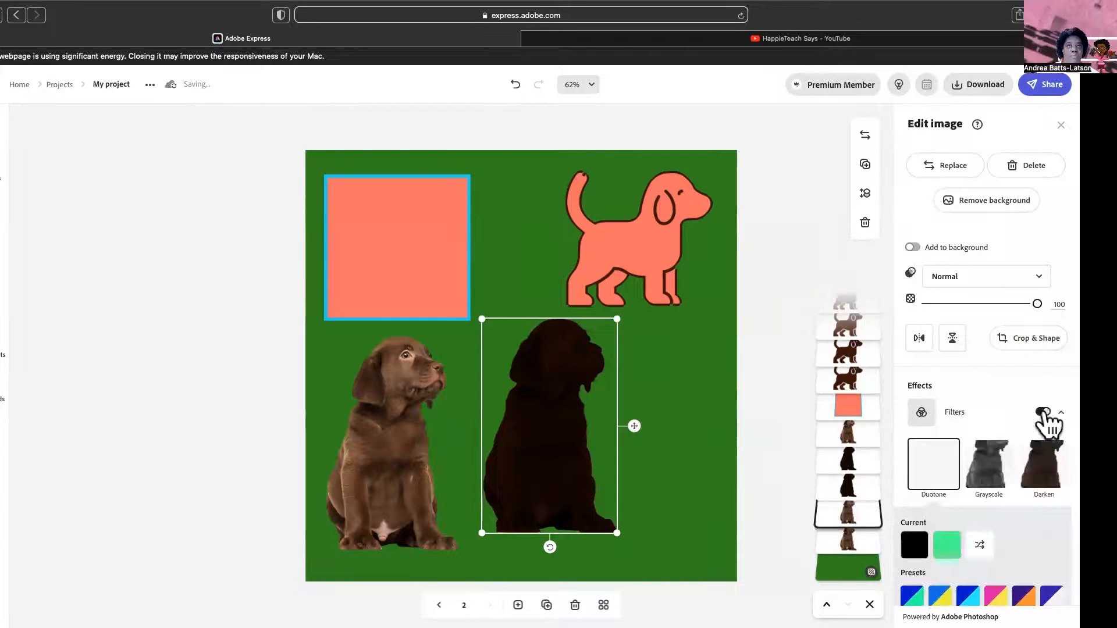
left_click(945, 546)
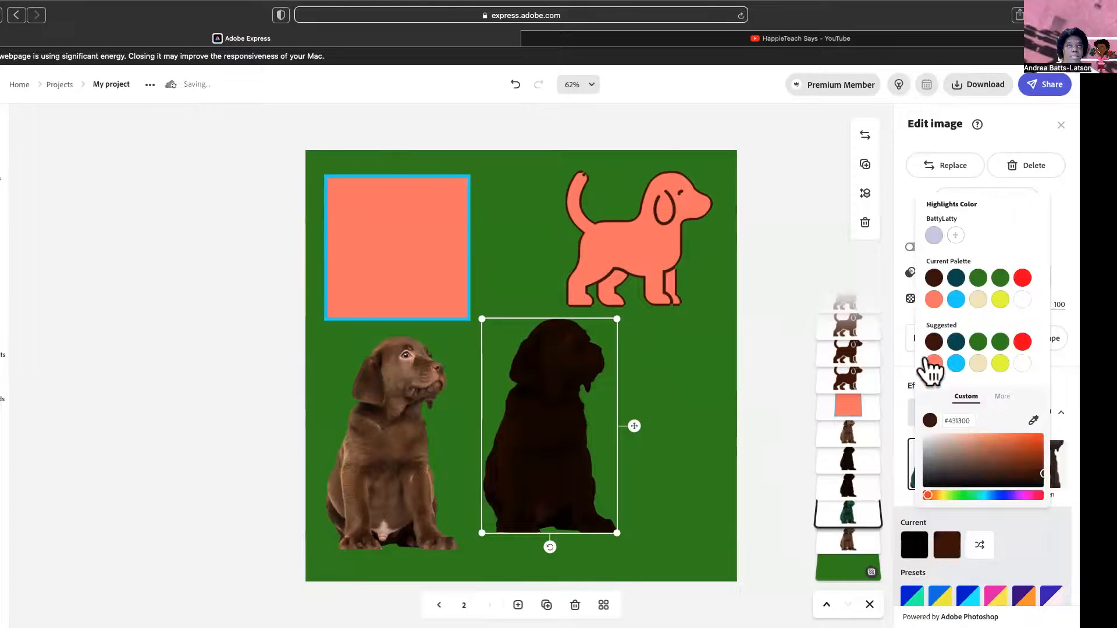
- Apply a Duotone filter to the bottom puppy photo in the stack, with #431300 for both shadows and highlights
left_click(850, 543)
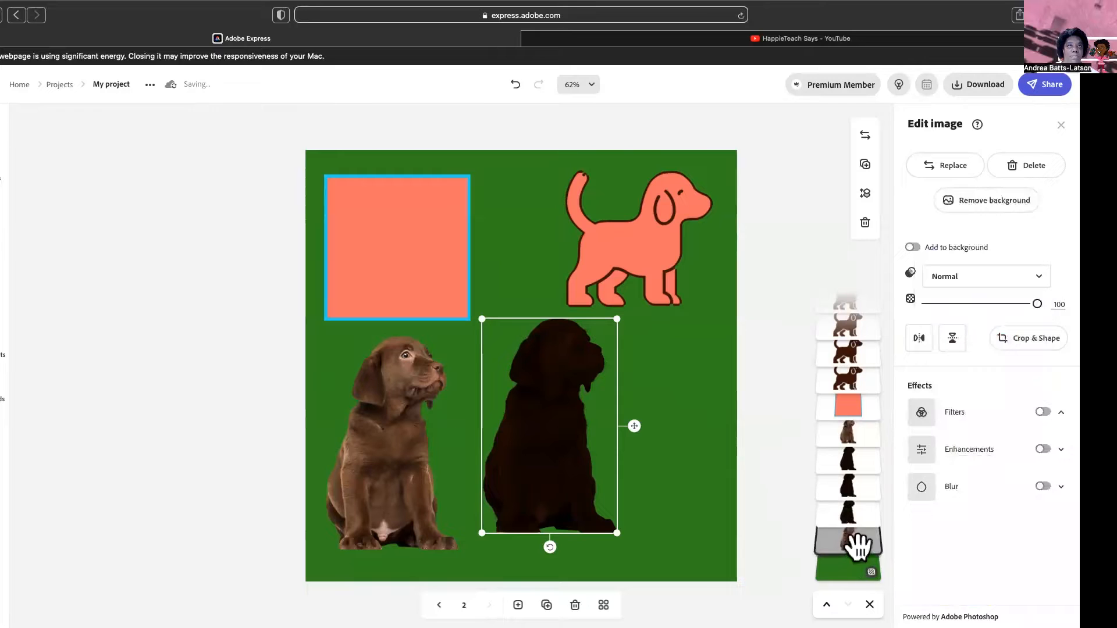
left_click(1041, 412)
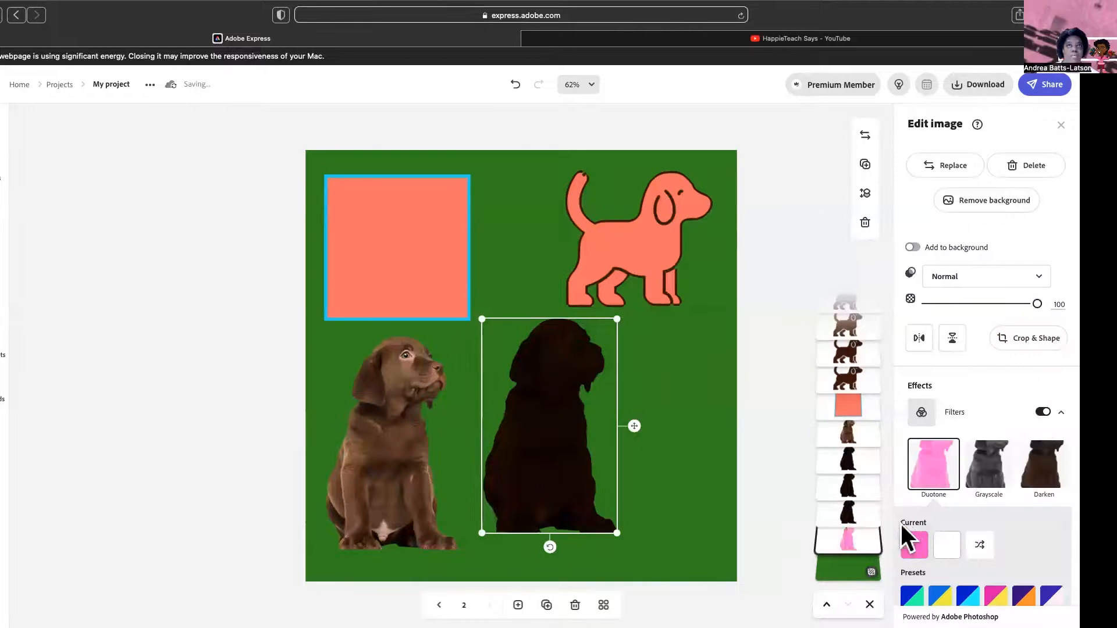
scroll(961, 568, "down", 3)
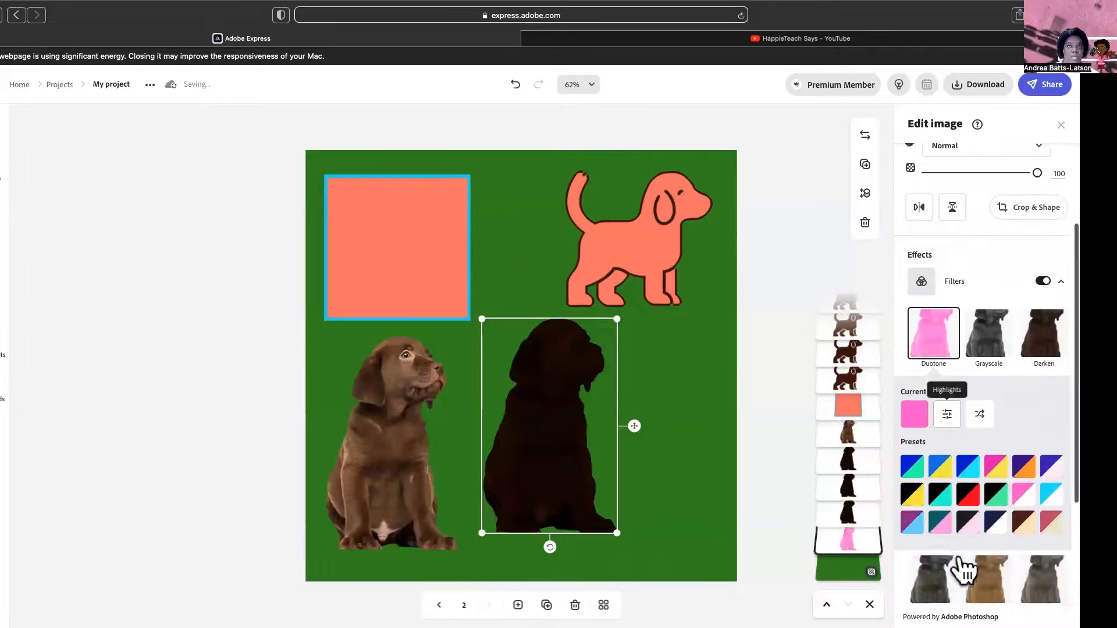
scroll(963, 570, "down", 1)
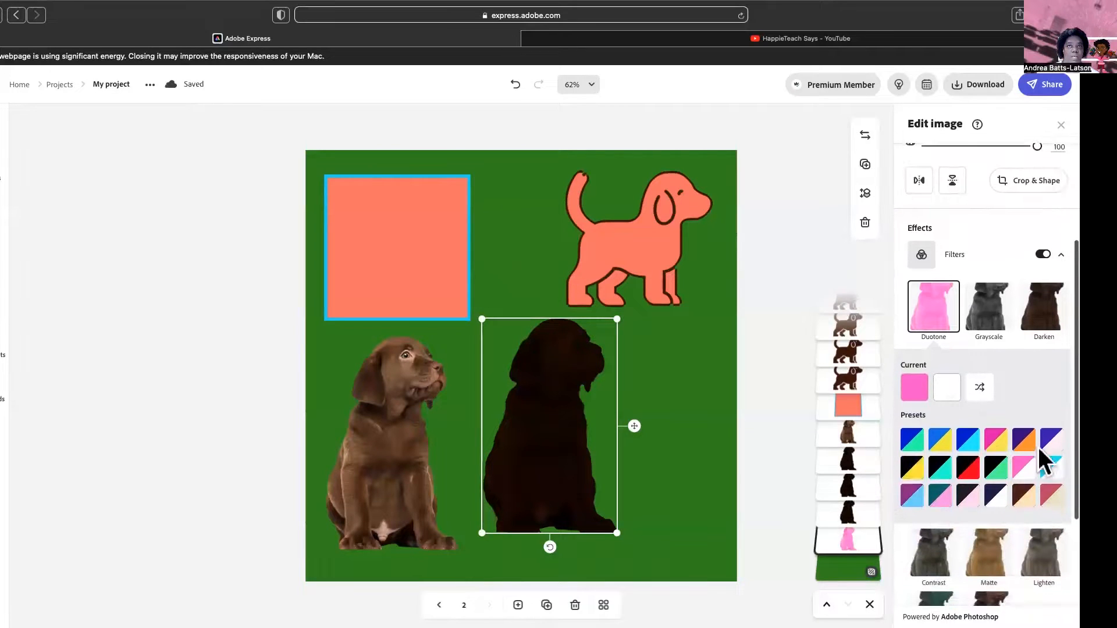
left_click(915, 388)
left_click(773, 304)
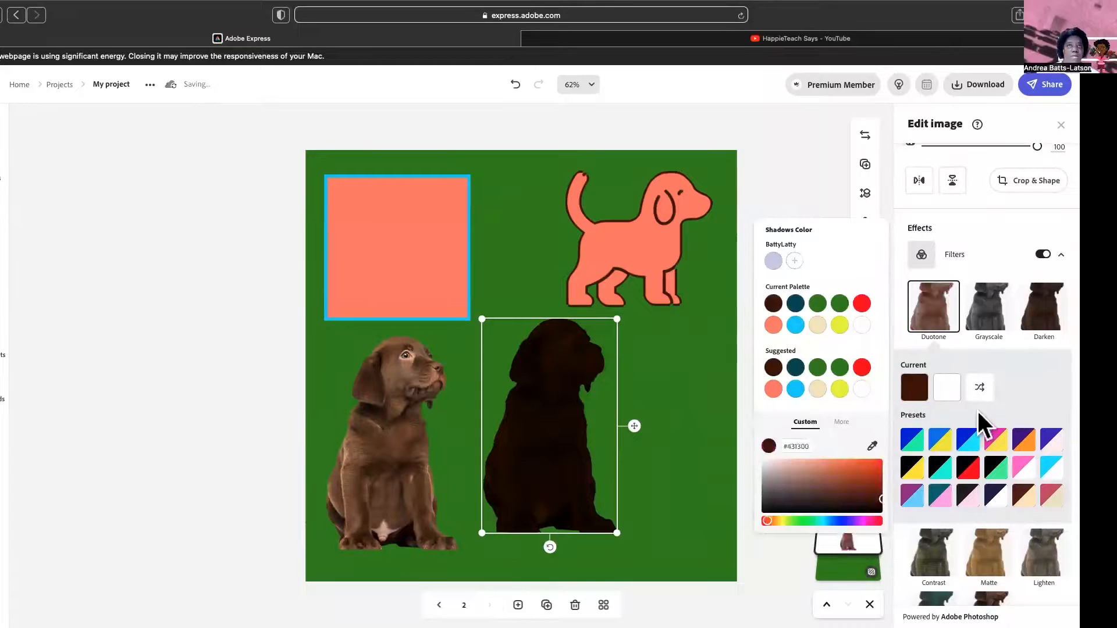
left_click(947, 387)
left_click(807, 303)
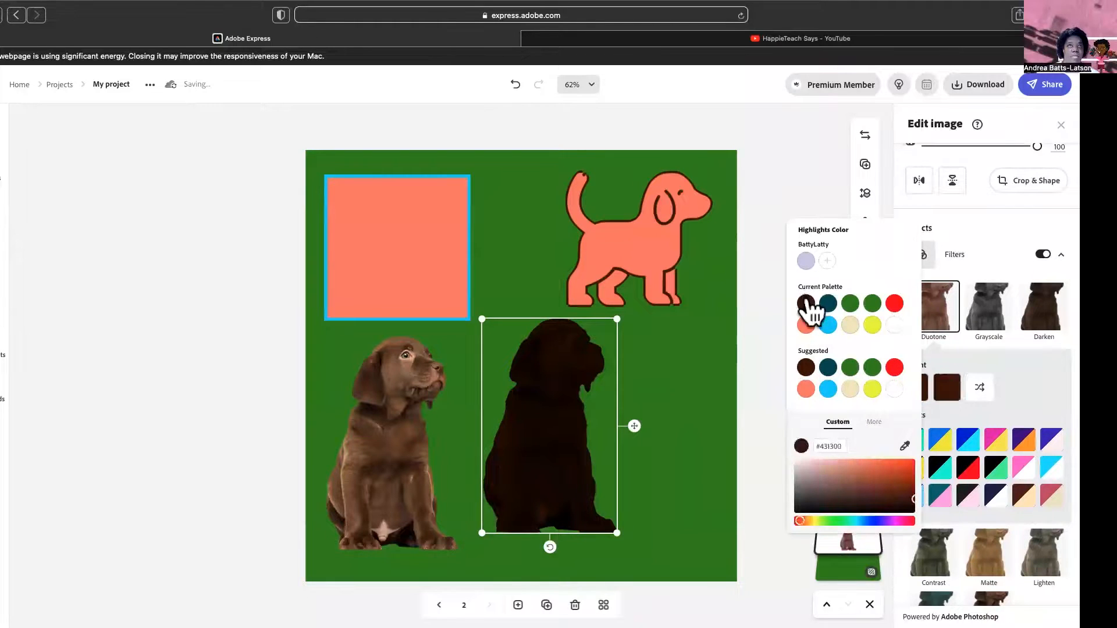
left_click(139, 397)
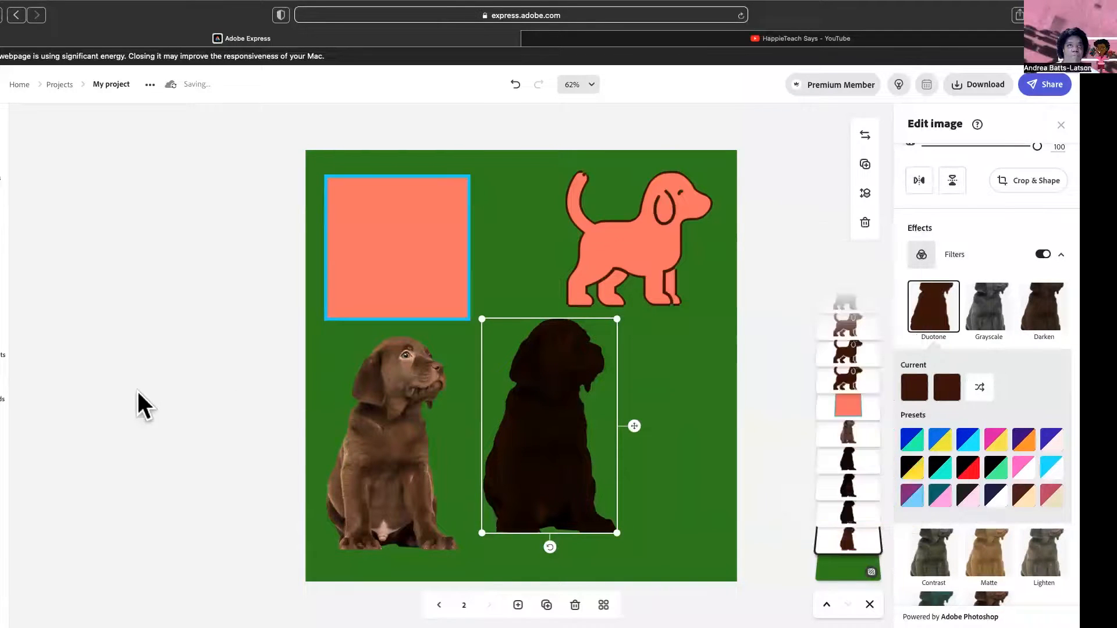
- Place the brown puppy photo over the stack of dark copies and align the whole stack by vertical middle
left_click(321, 434)
left_click(380, 454)
left_click_drag(380, 463, 542, 456)
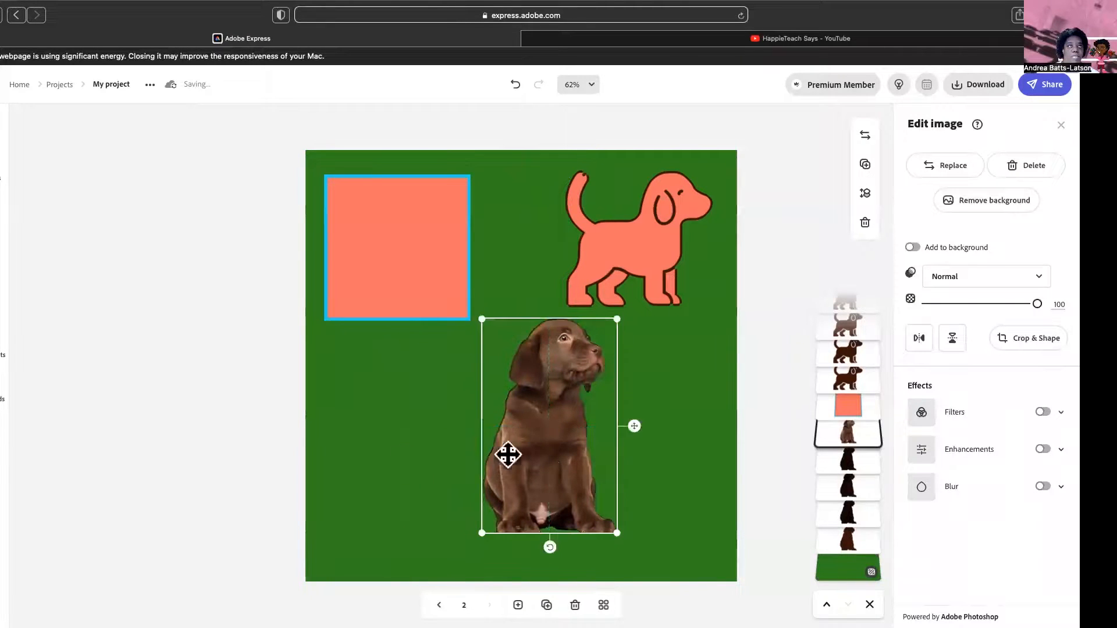
left_click_drag(374, 466, 603, 506)
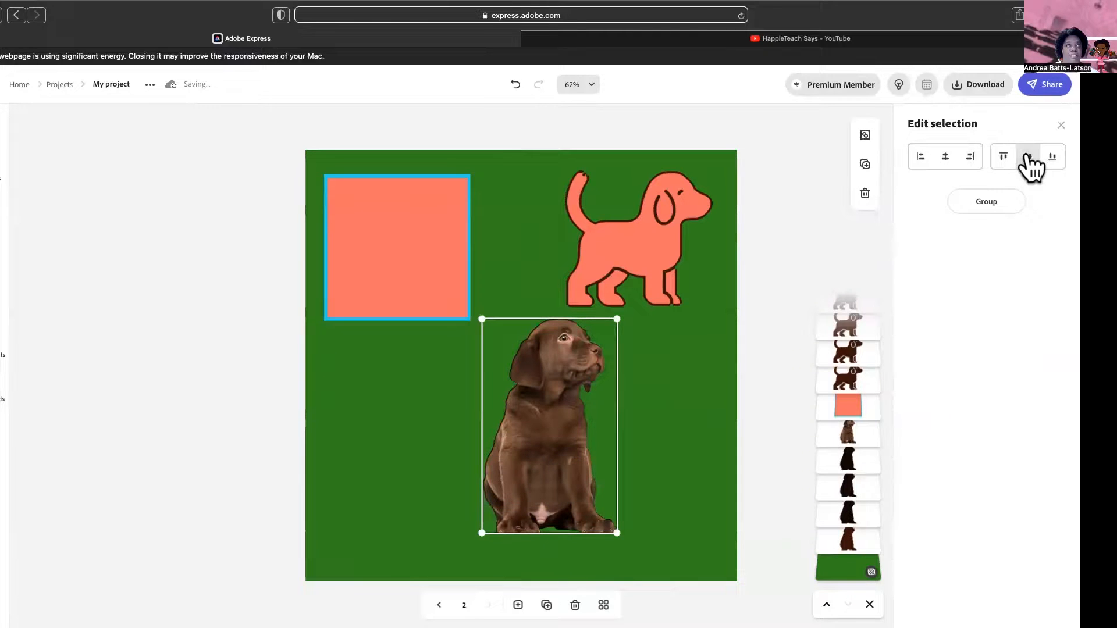
left_click(778, 447)
left_click(541, 438)
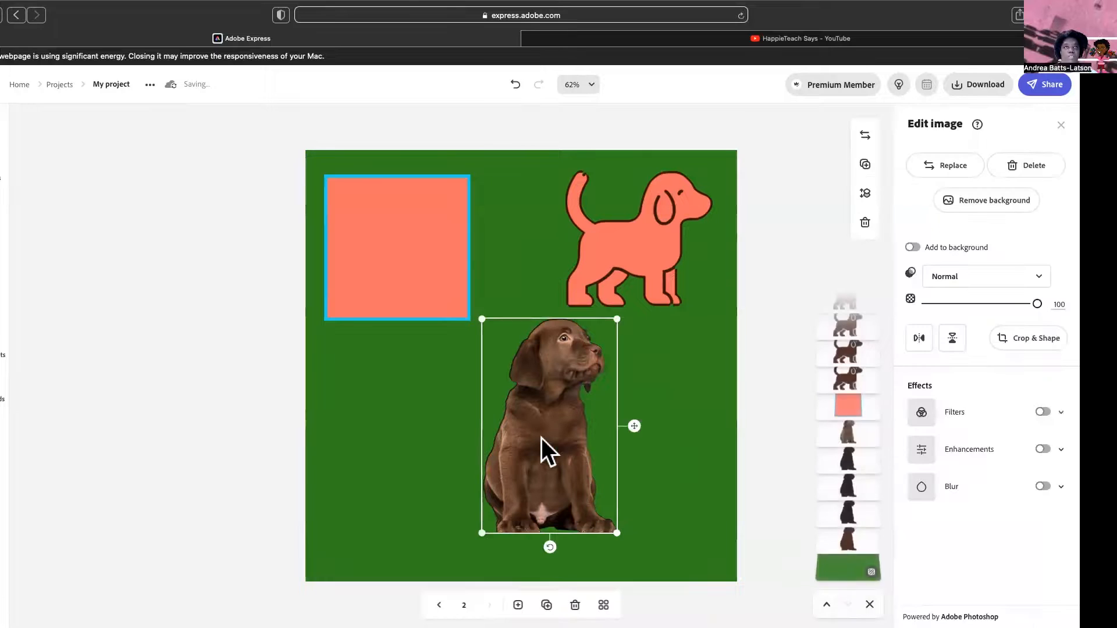
- Nudge the topmost dark puppy copy up three steps from behind the brown photo
left_click(852, 462)
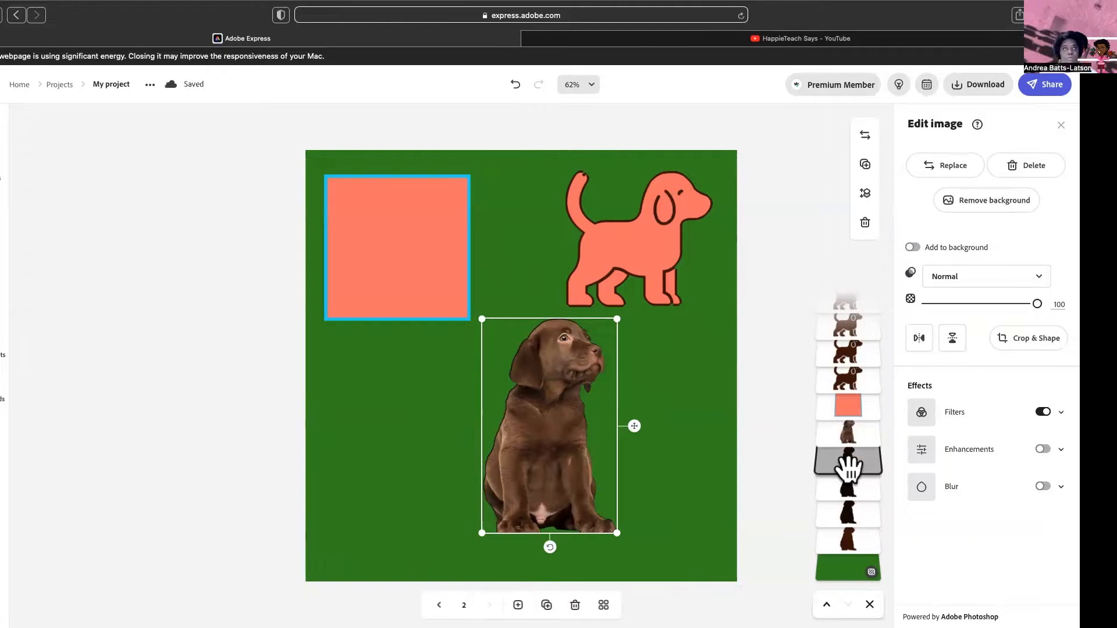
key("Up")
key("Up")
key("Up")
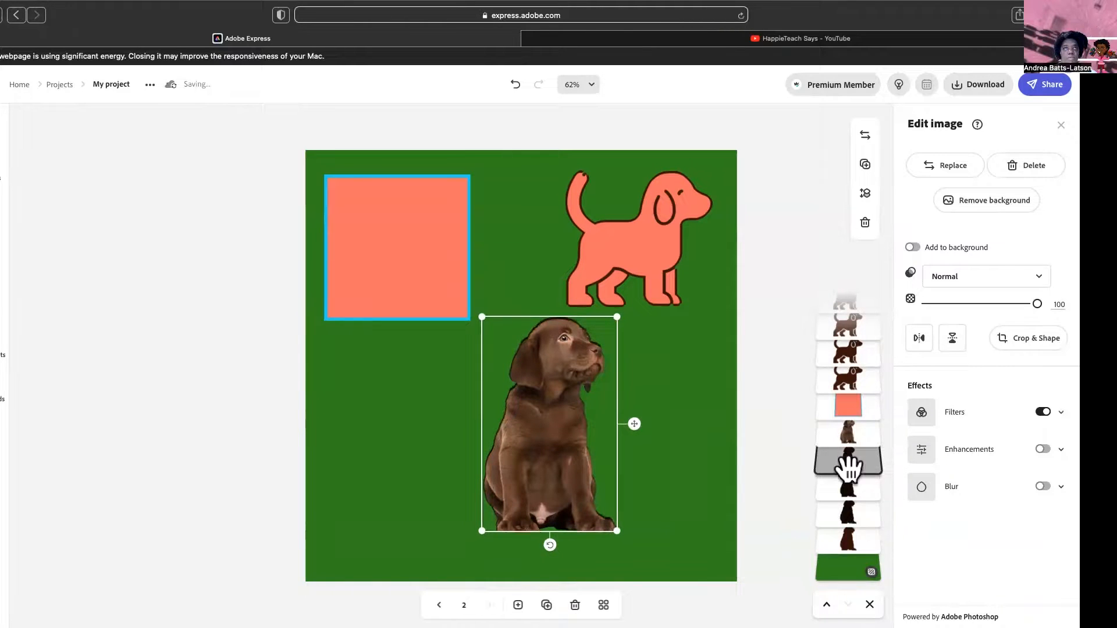
- Nudge the second dark puppy copy three steps to the right behind the brown photo
left_click(860, 506)
left_click_drag(858, 494, 830, 474)
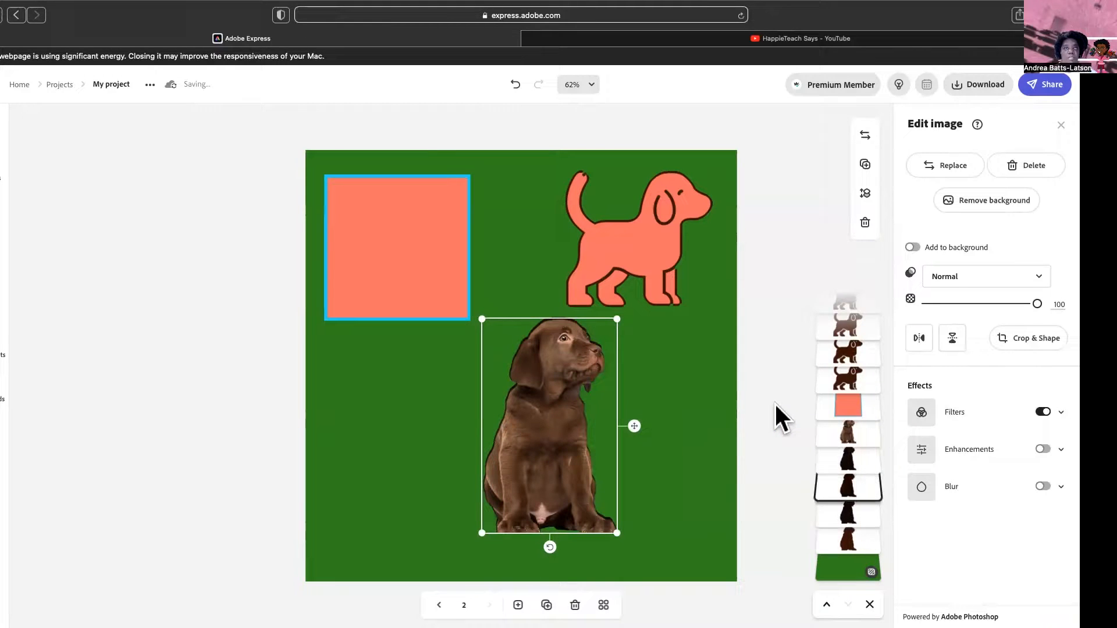
key("Right")
key("Right")
key("Right")
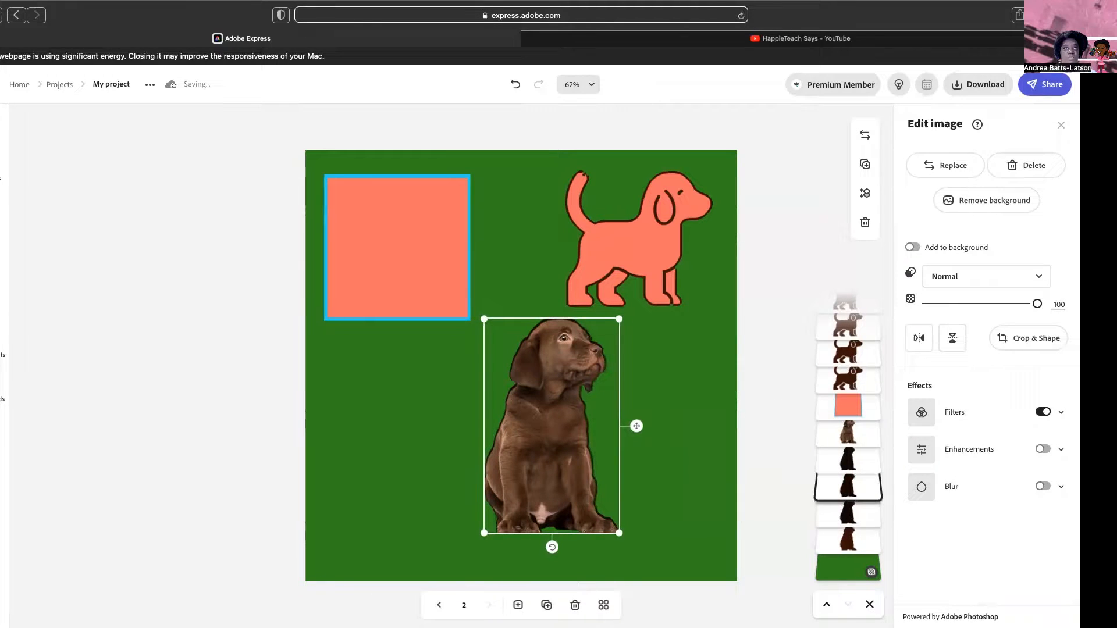
- Nudge the third dark puppy copy down three steps behind the brown photo
left_click(849, 522)
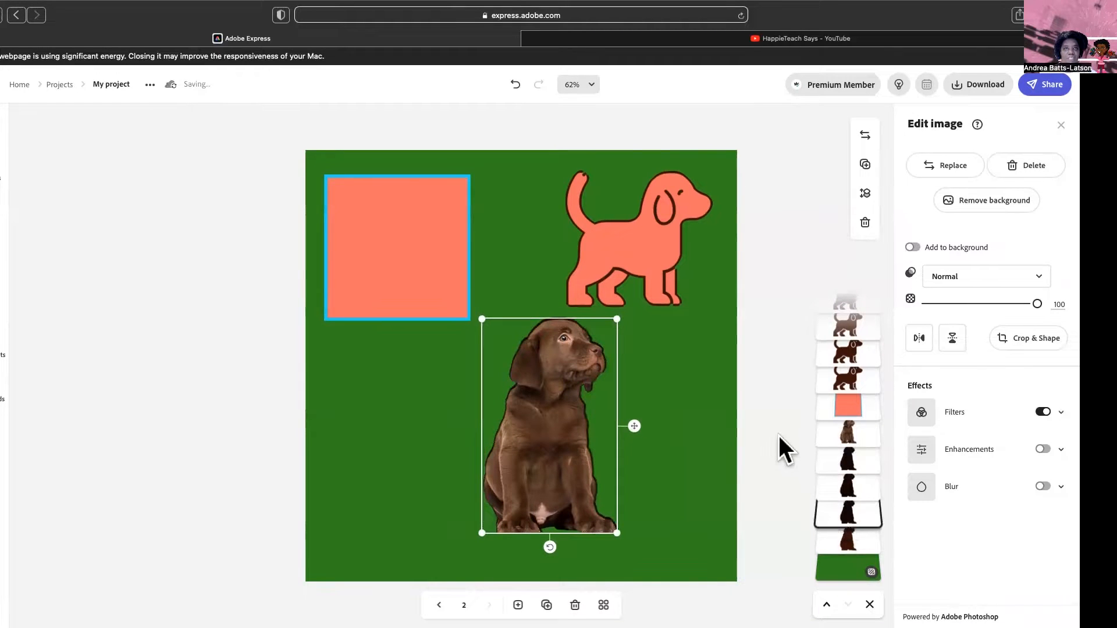
key("Down")
key("Down")
key("Down")
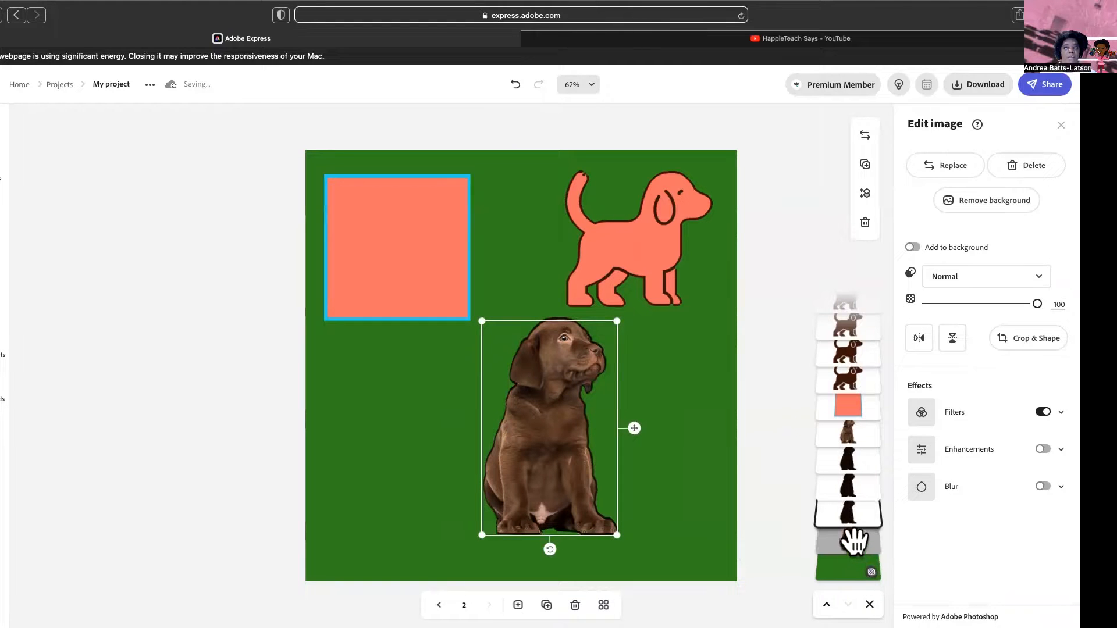
- Nudge the bottom dark puppy copy three steps to the left behind the brown photo and clear the selection
left_click(854, 544)
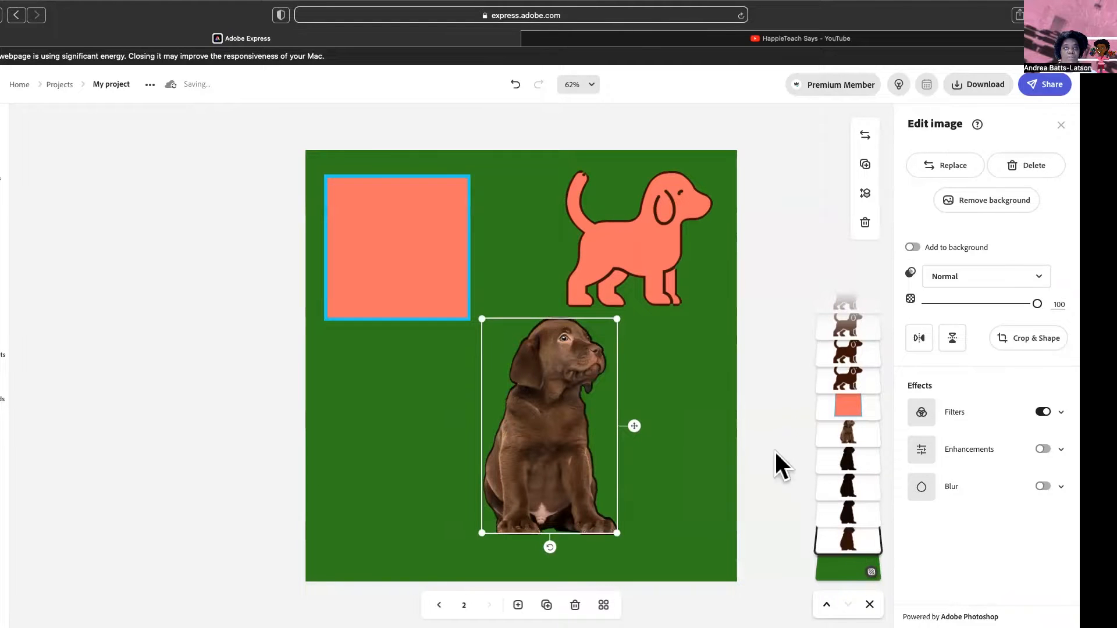
key("Left")
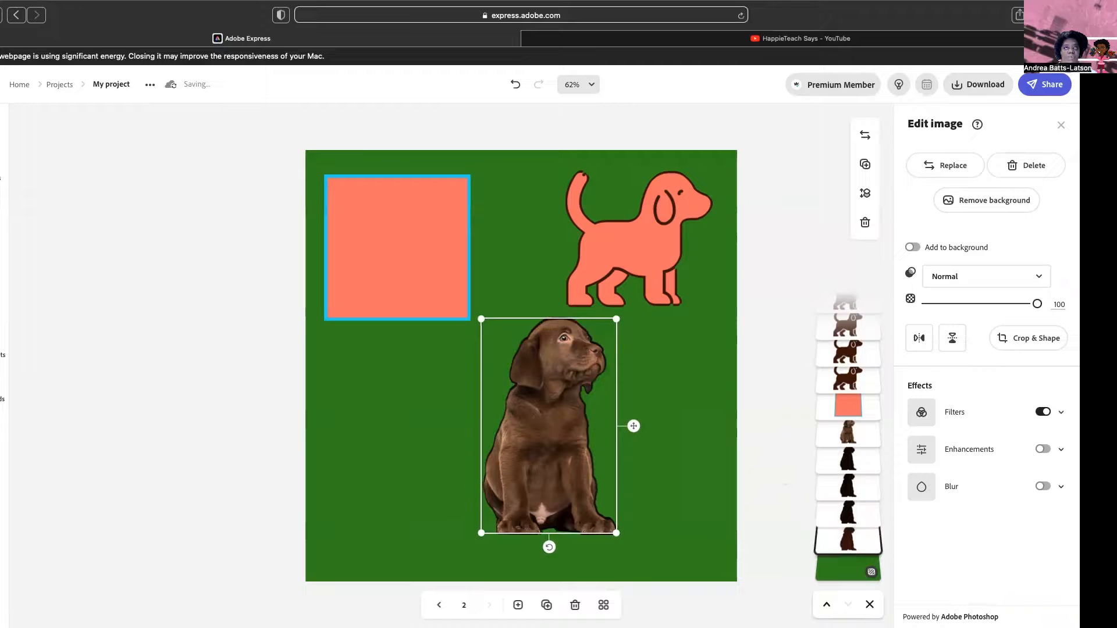
key("Left")
key("Left")
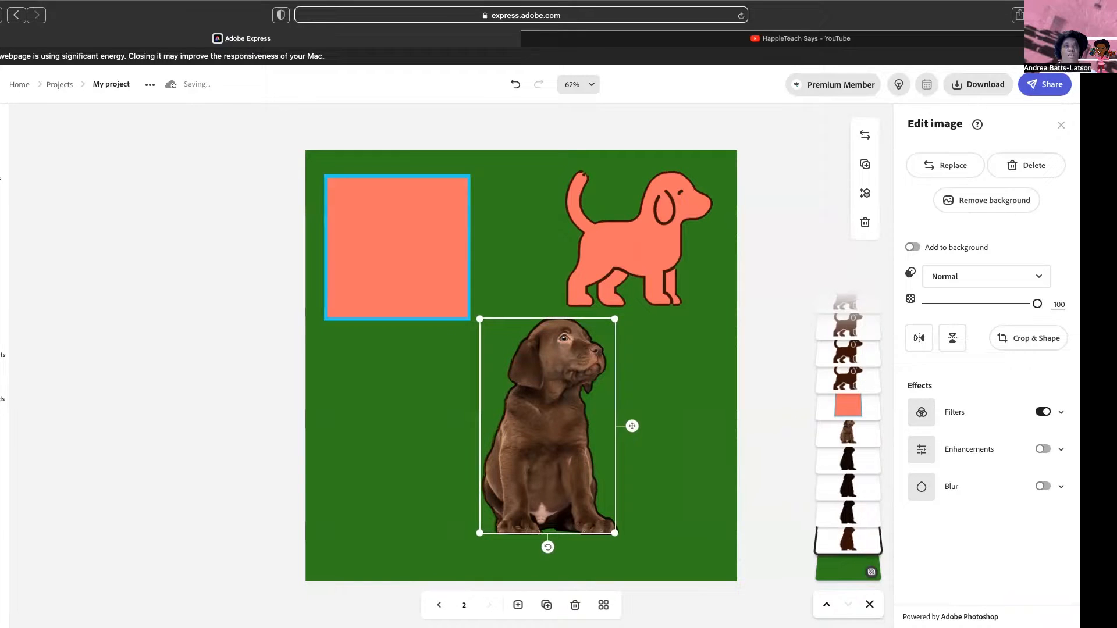
left_click(256, 486)
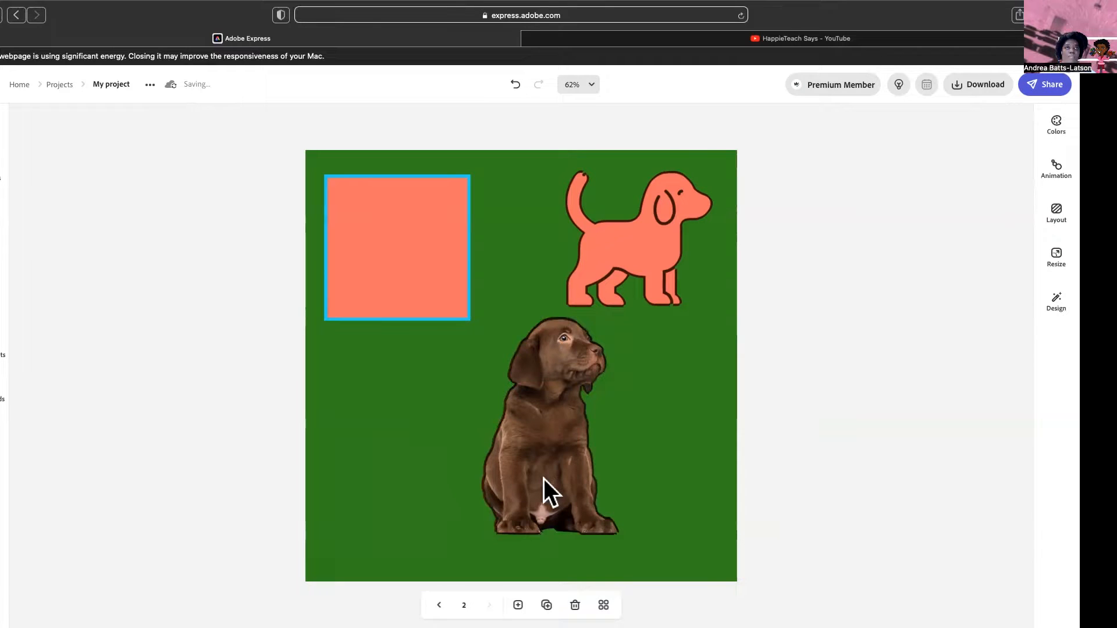
- Group the brown puppy photo with its dark copies, and group the coral puppy with its outline copies
left_click_drag(255, 385, 694, 552)
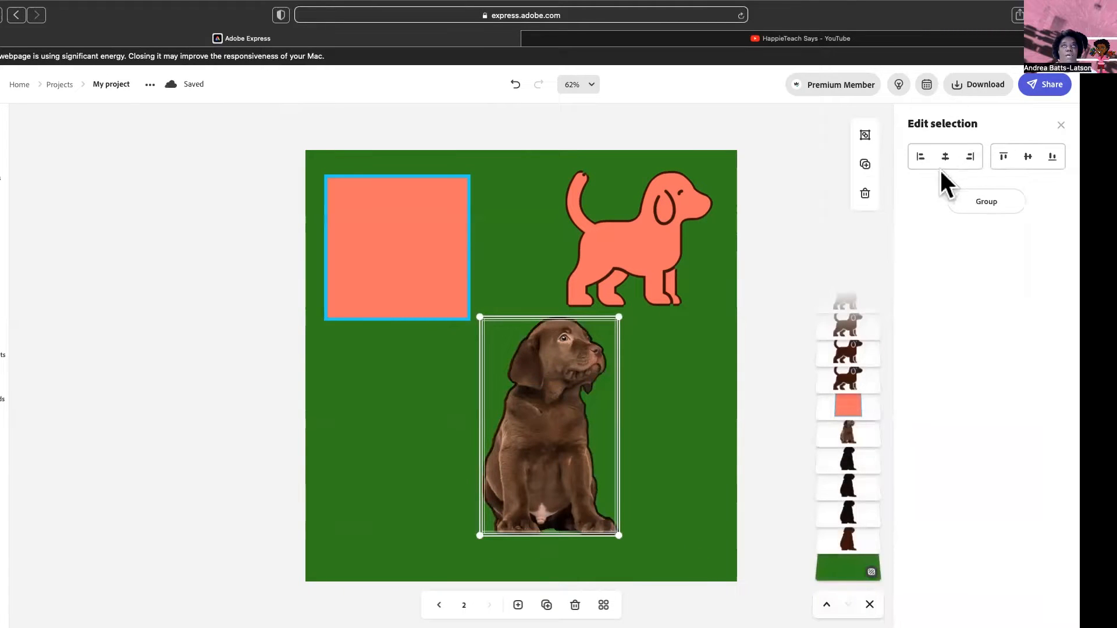
left_click(986, 201)
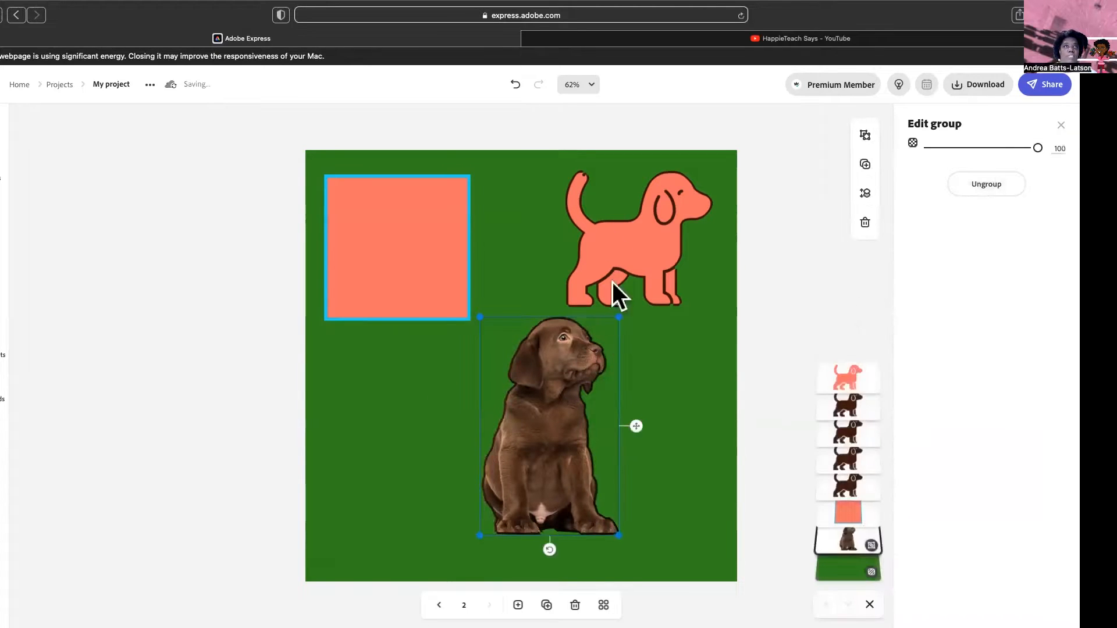
left_click_drag(546, 145, 753, 260)
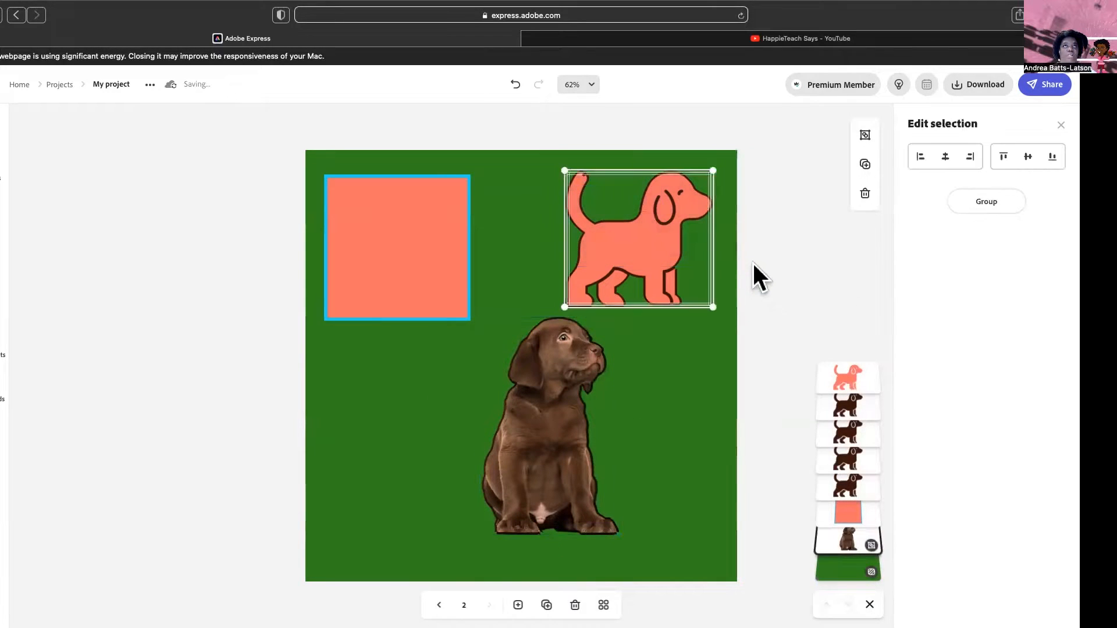
left_click(986, 202)
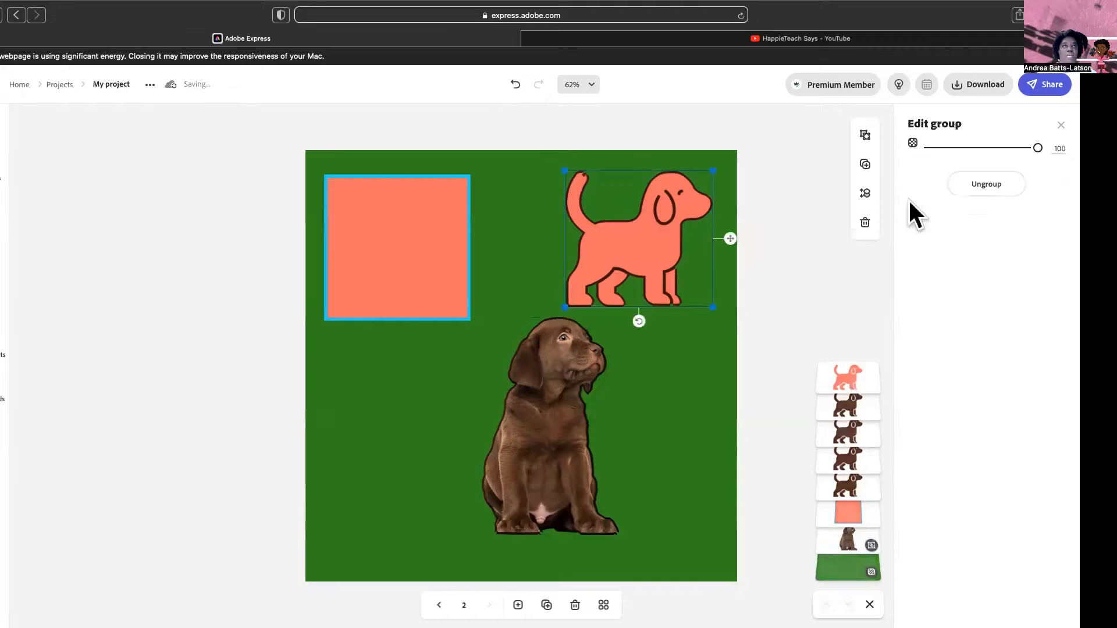
left_click(346, 236)
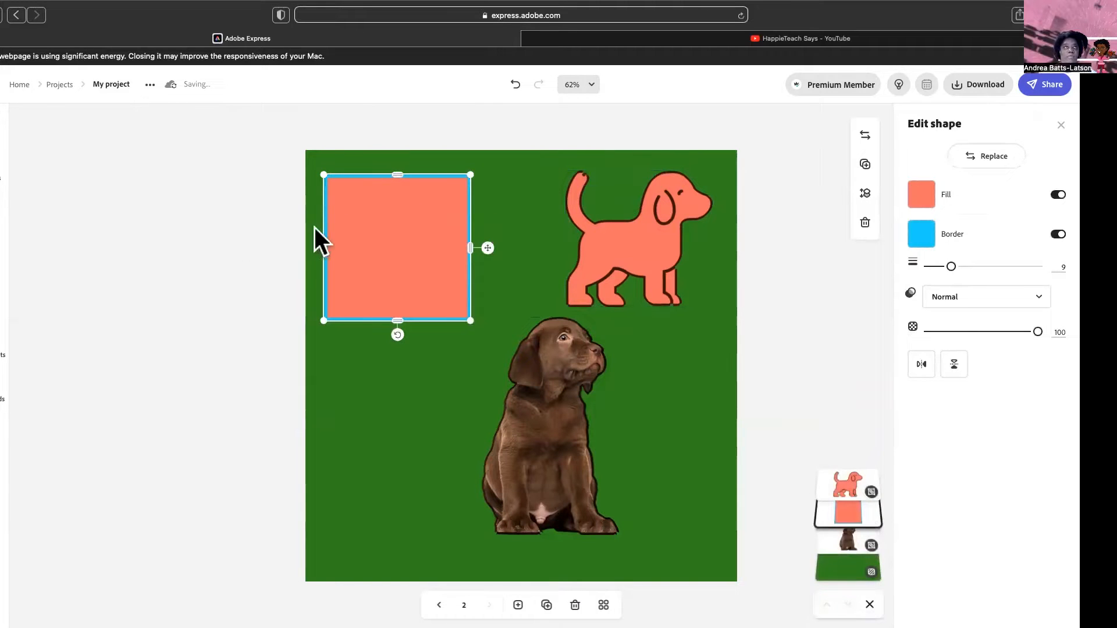